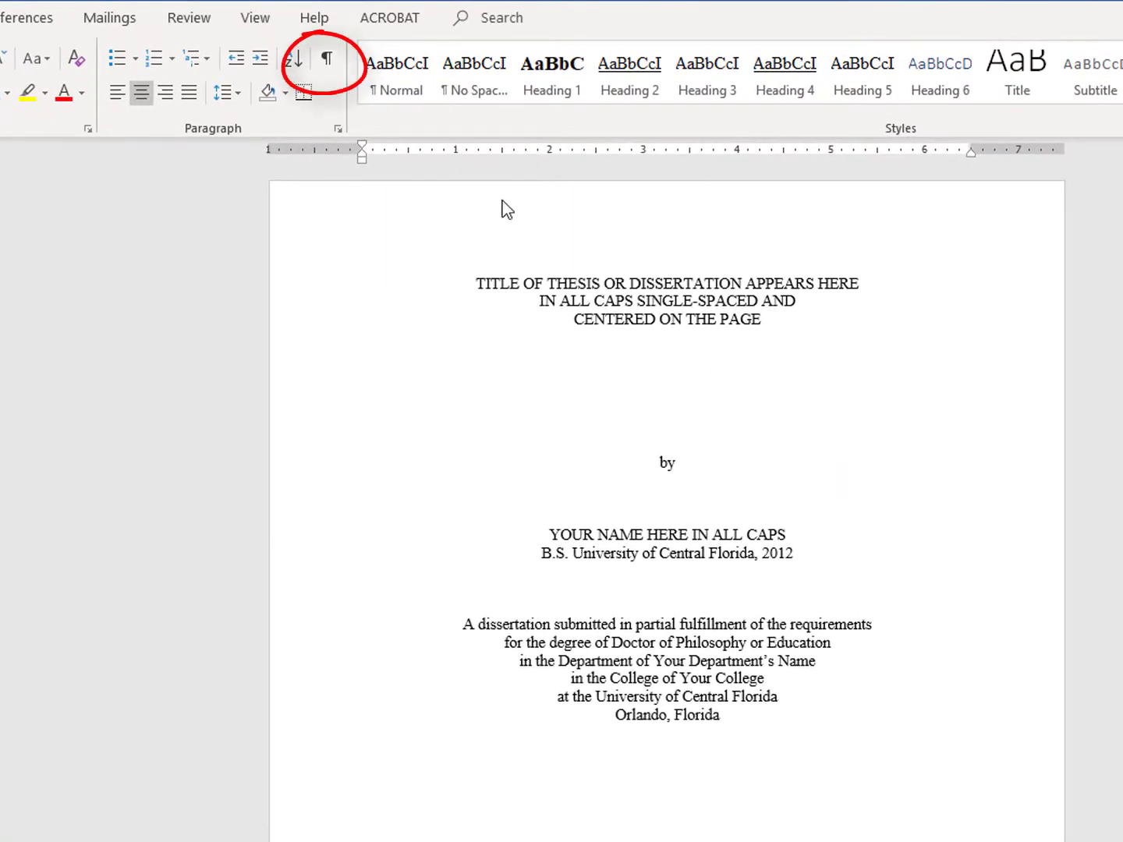
left_click(334, 65)
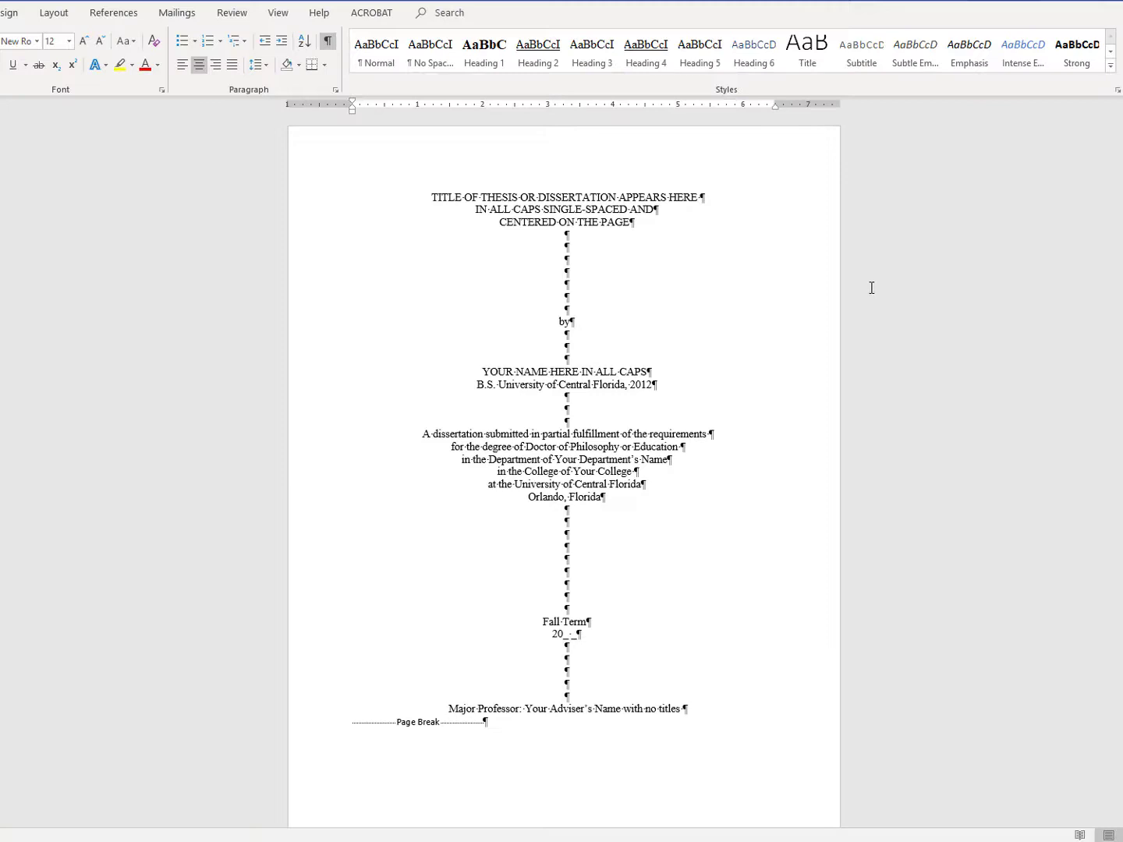
scroll(873, 288, "down", 3)
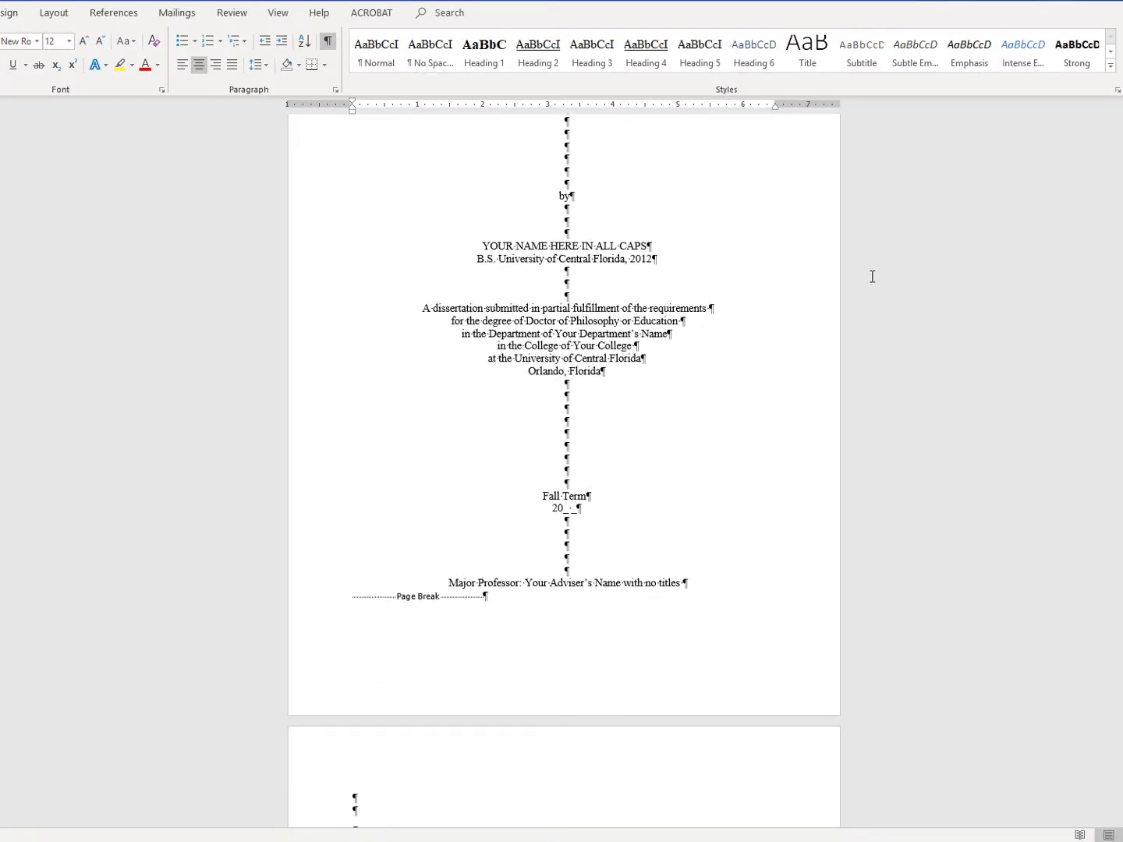
scroll(872, 278, "down", 12)
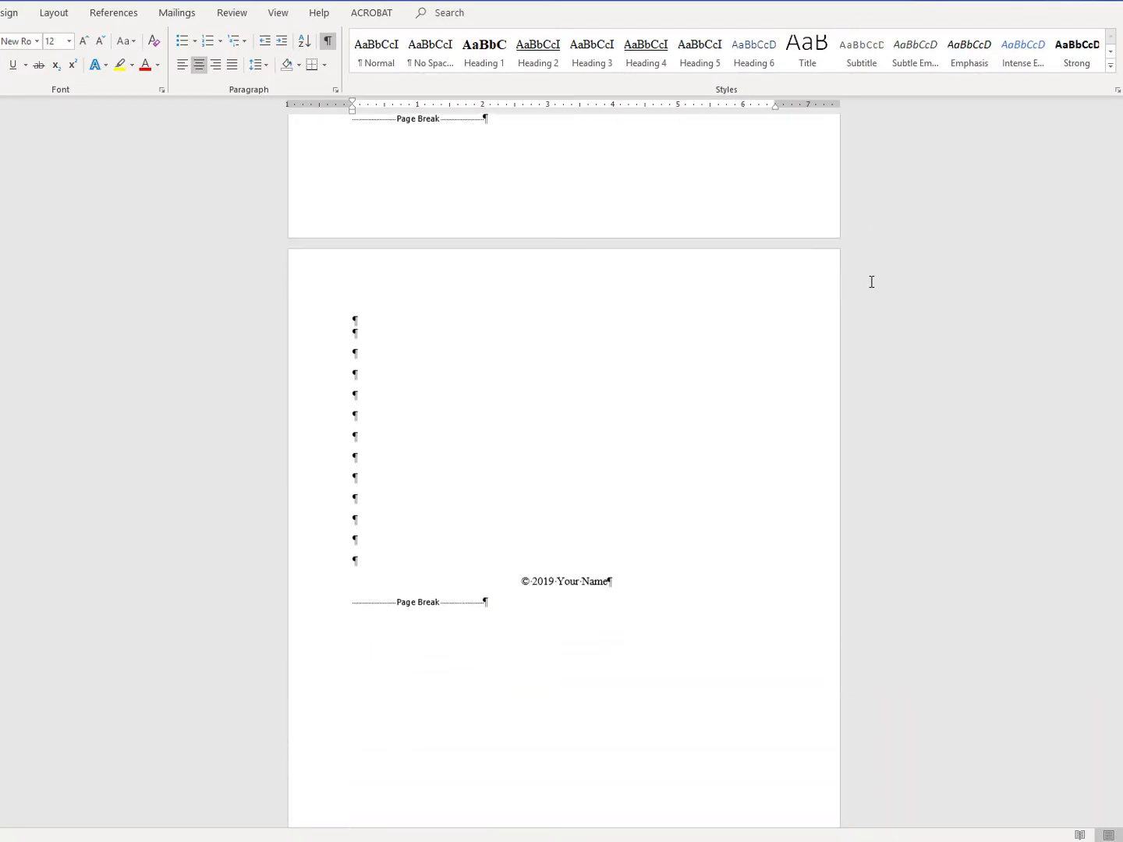
scroll(872, 282, "down", 15)
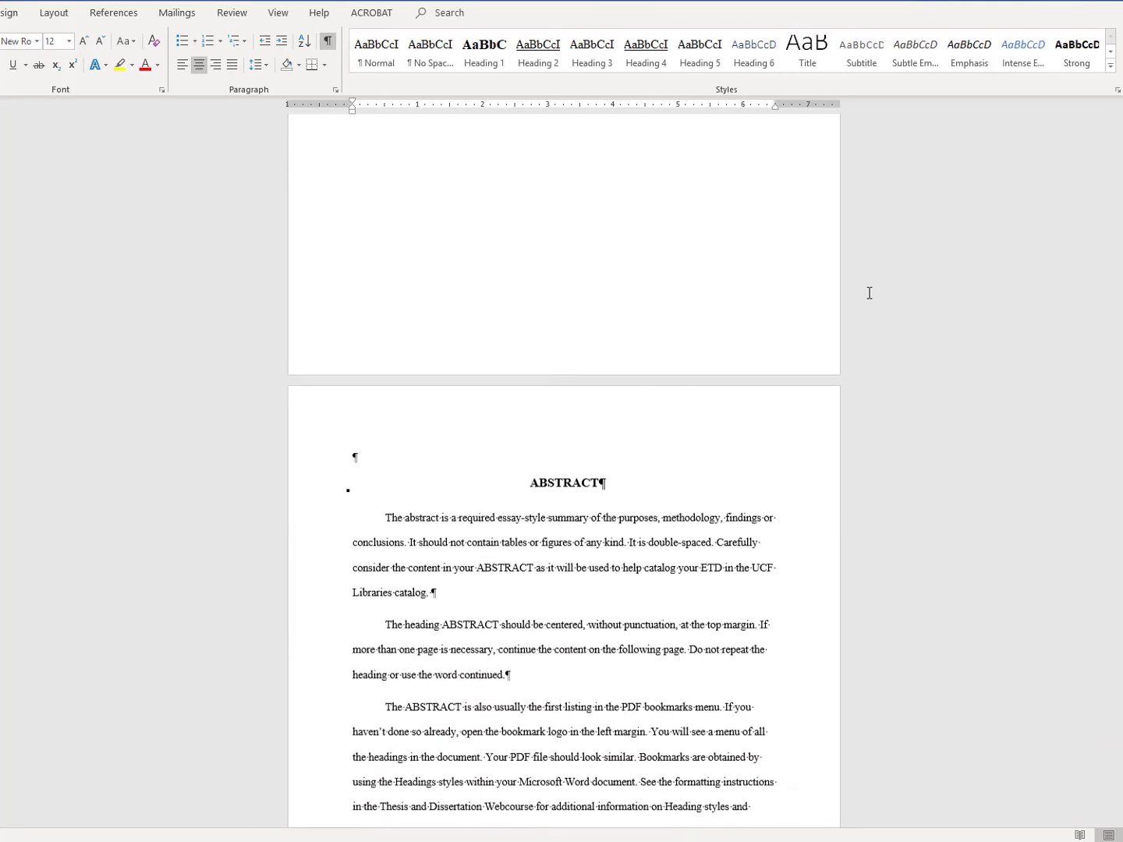
scroll(869, 293, "down", 20)
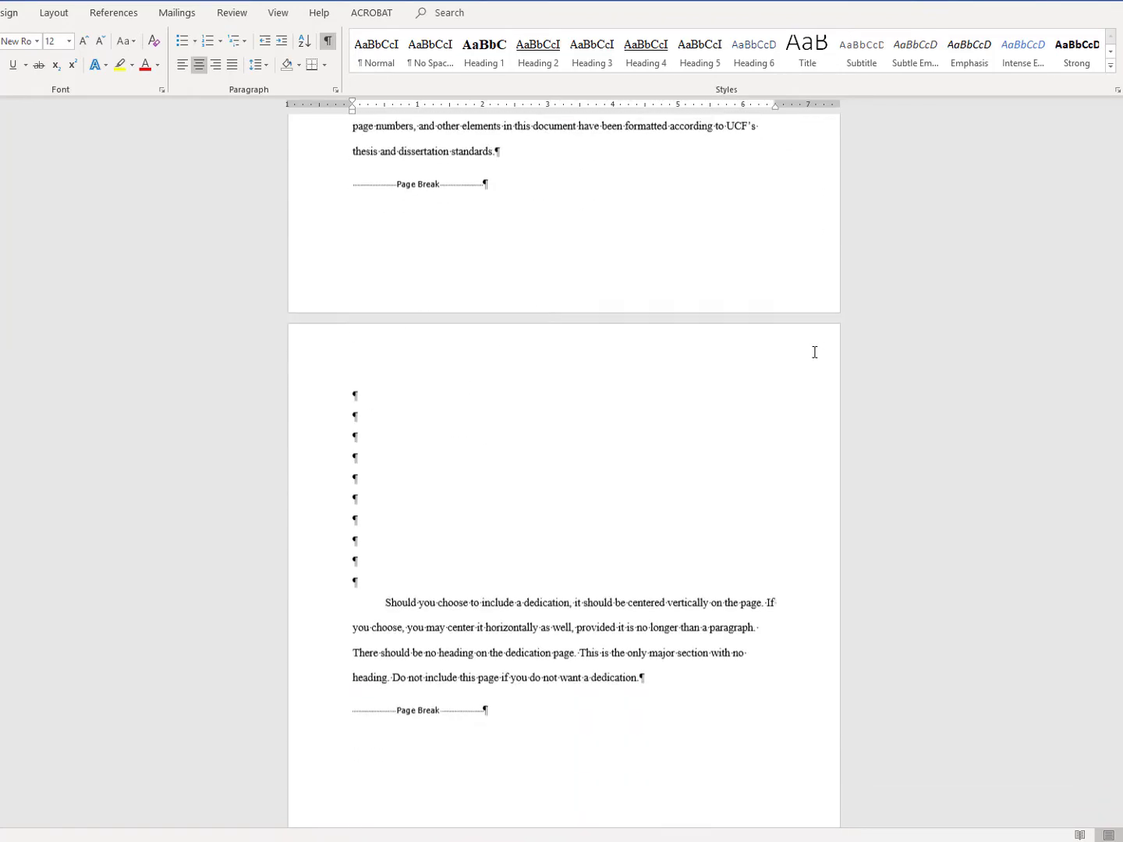
scroll(814, 352, "down", 15)
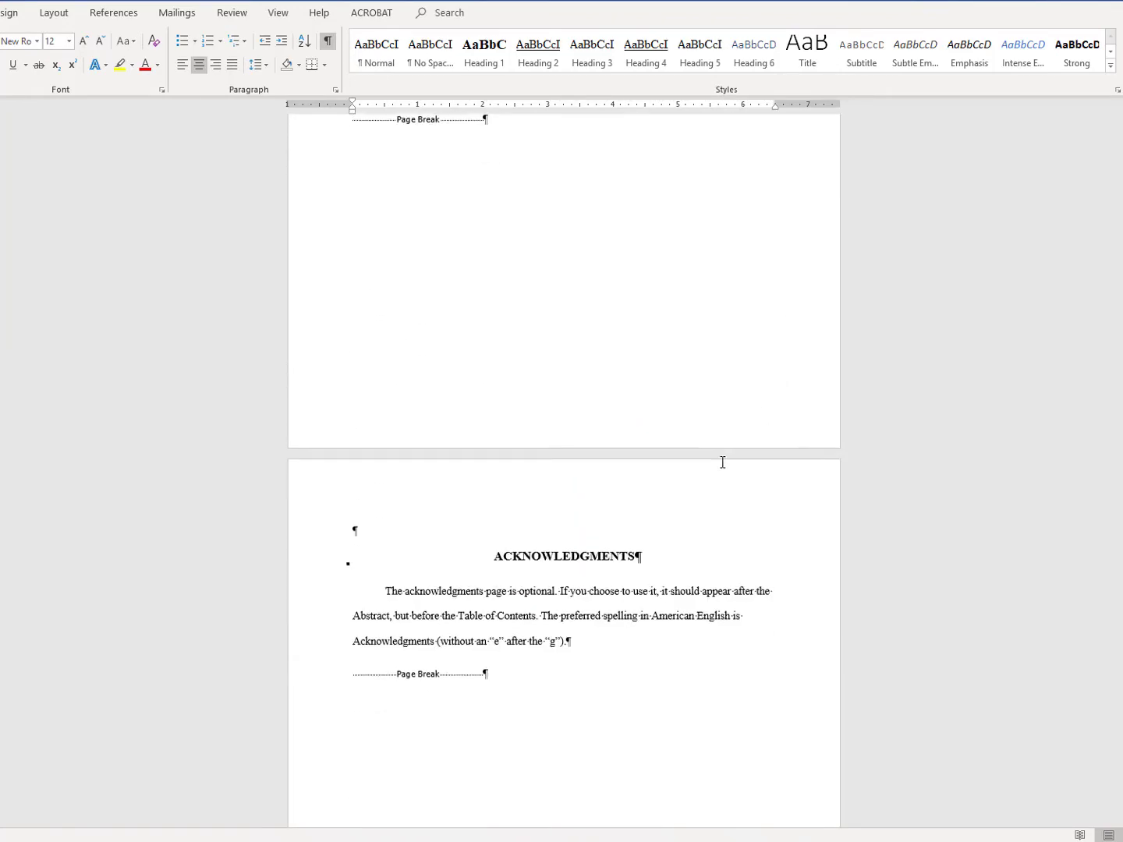
scroll(734, 425, "down", 10)
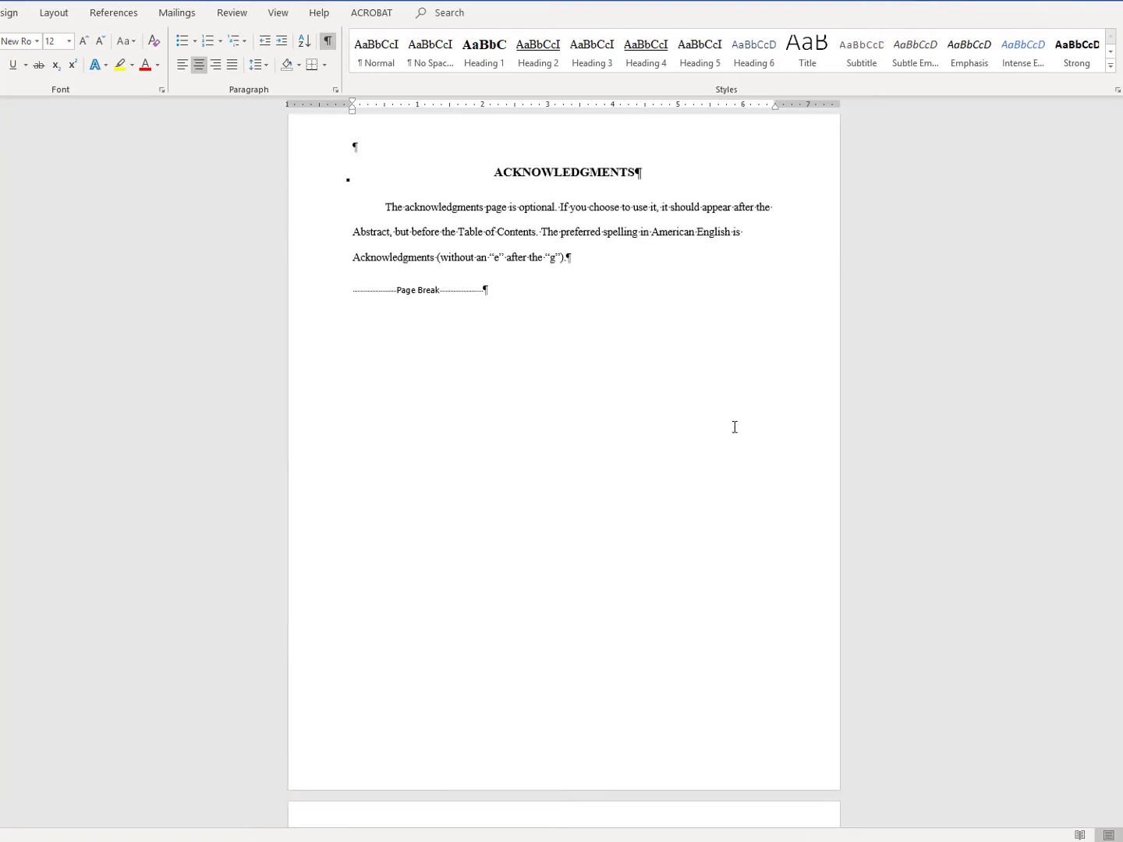
scroll(734, 426, "down", 18)
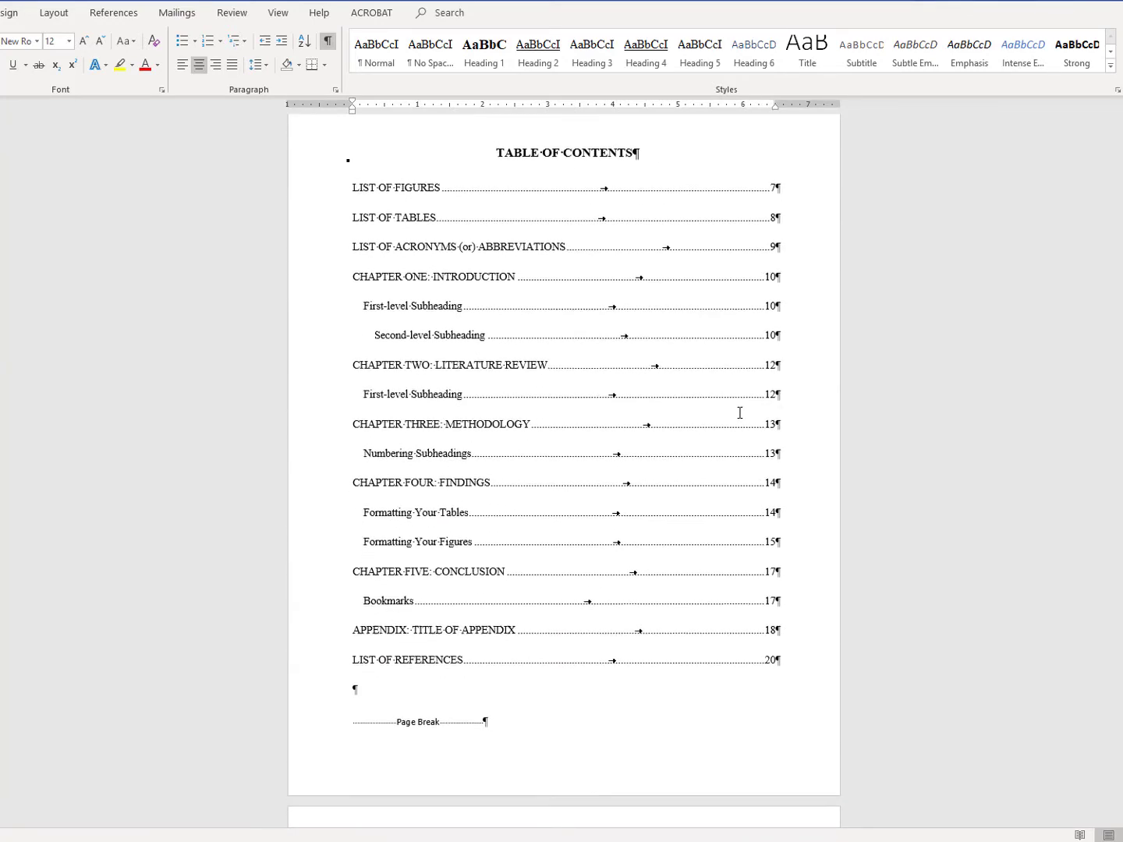
scroll(737, 410, "down", 20)
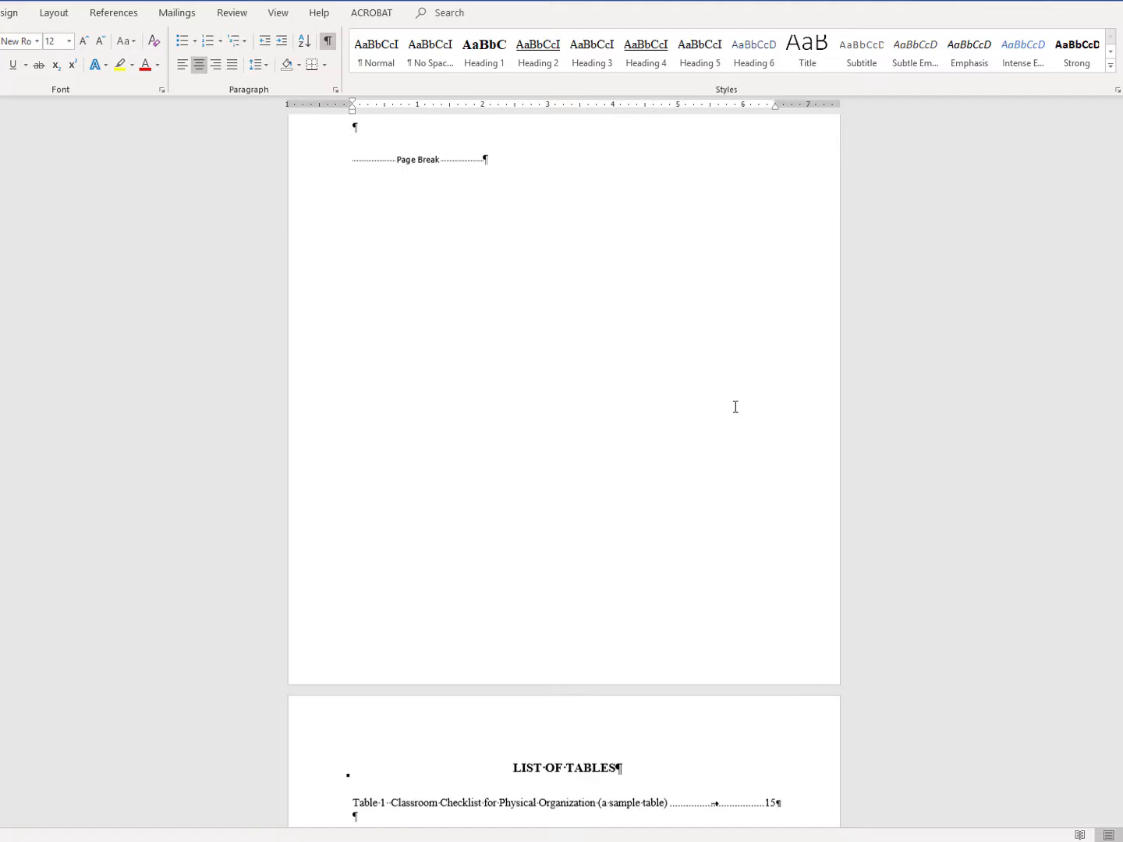
scroll(736, 406, "down", 20)
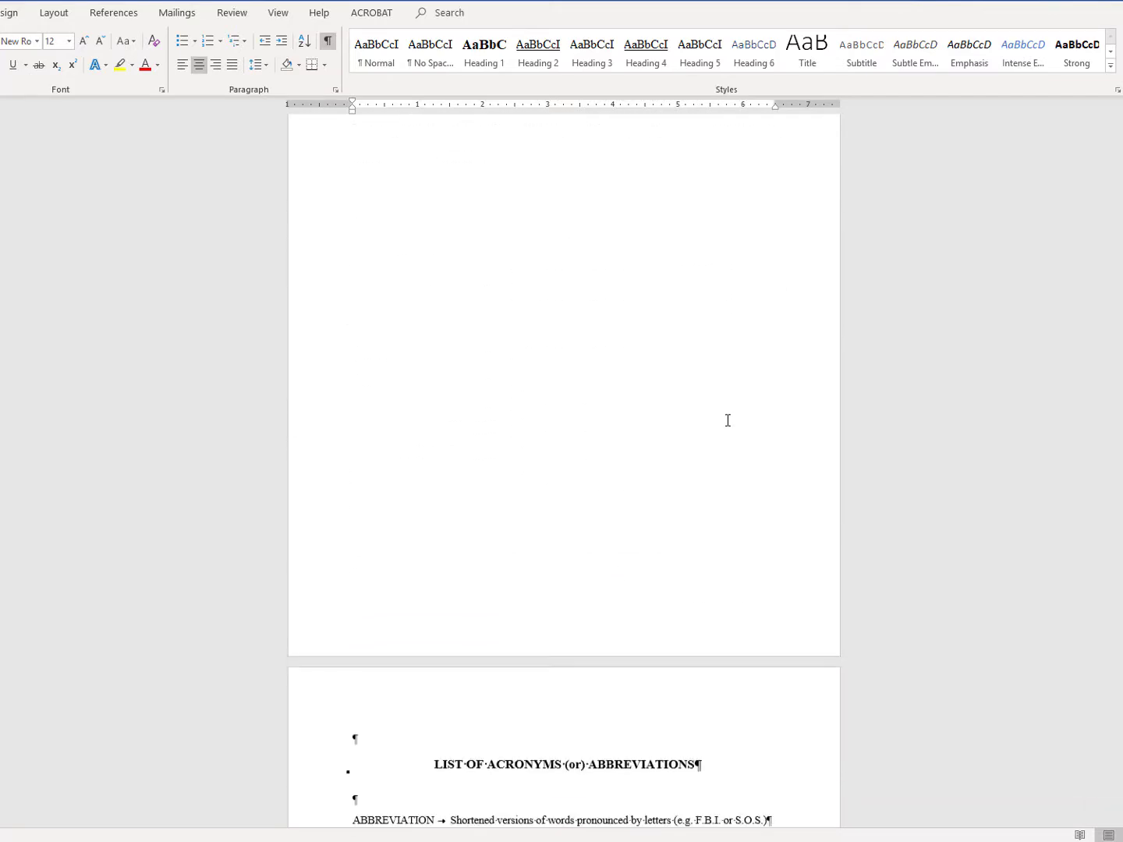
scroll(728, 420, "down", 6)
scroll(728, 419, "down", 2)
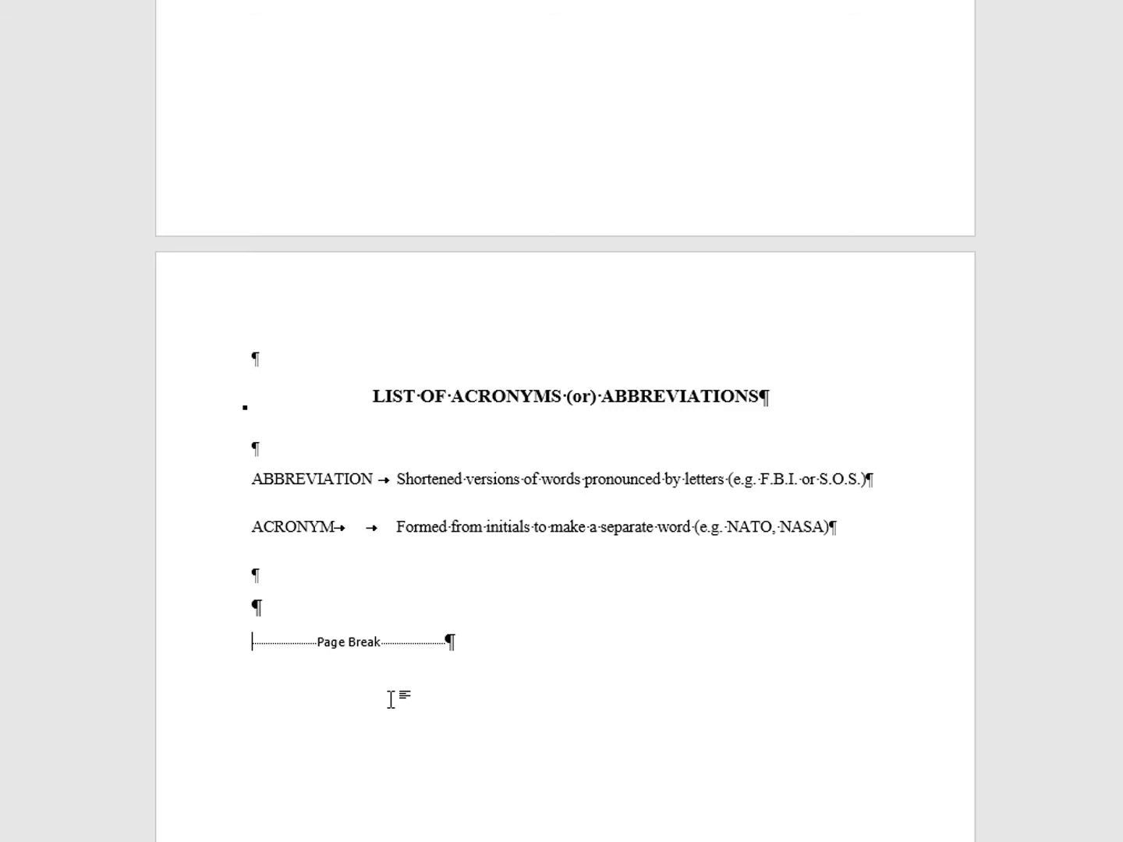
Remove the page break after the acronyms list and the extra empty paragraph before Chapter One.
key("Delete")
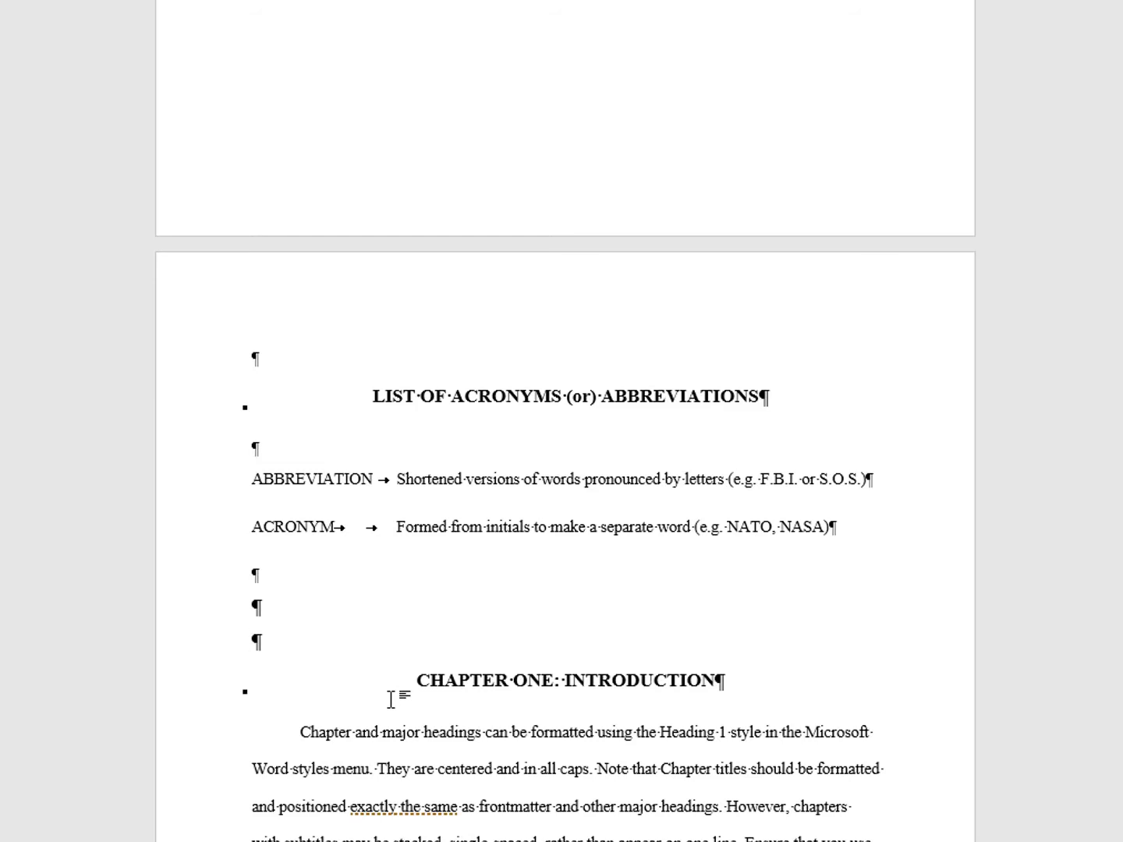
key("Delete")
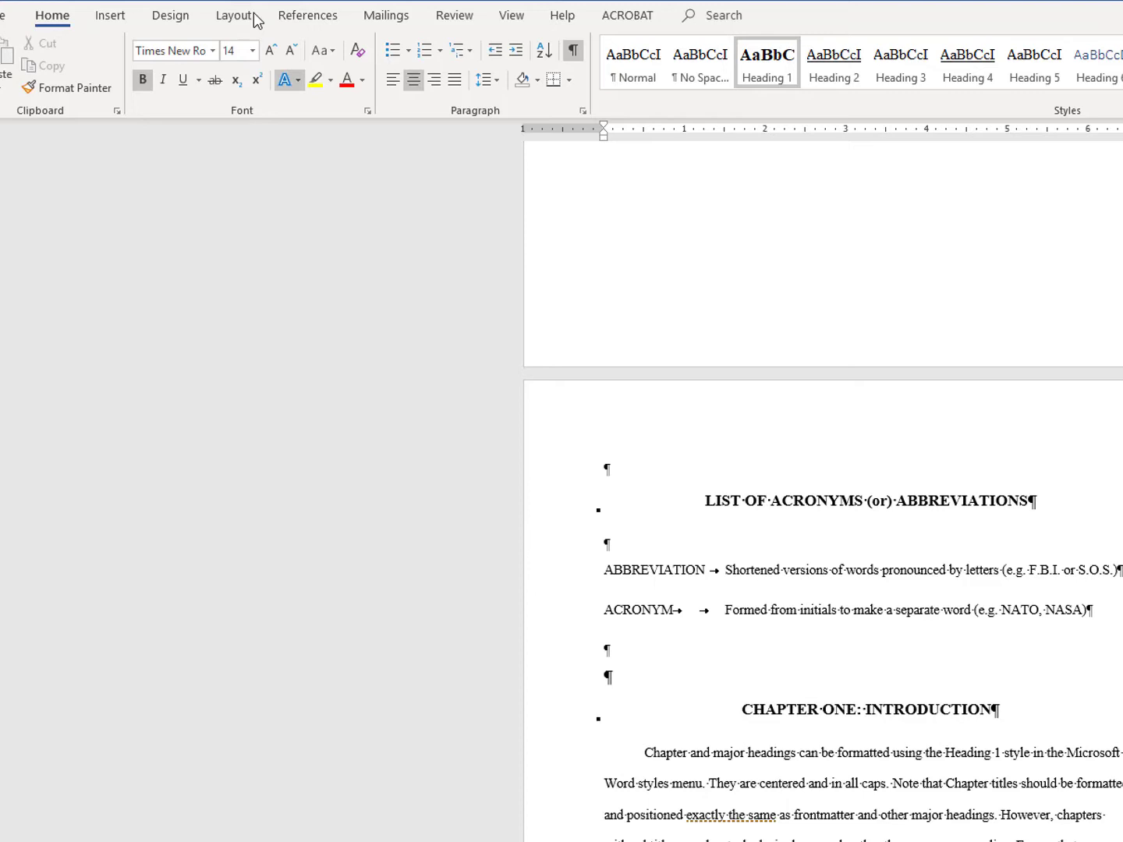
Insert a Next Page section break before the CHAPTER ONE: INTRODUCTION heading.
left_click(225, 17)
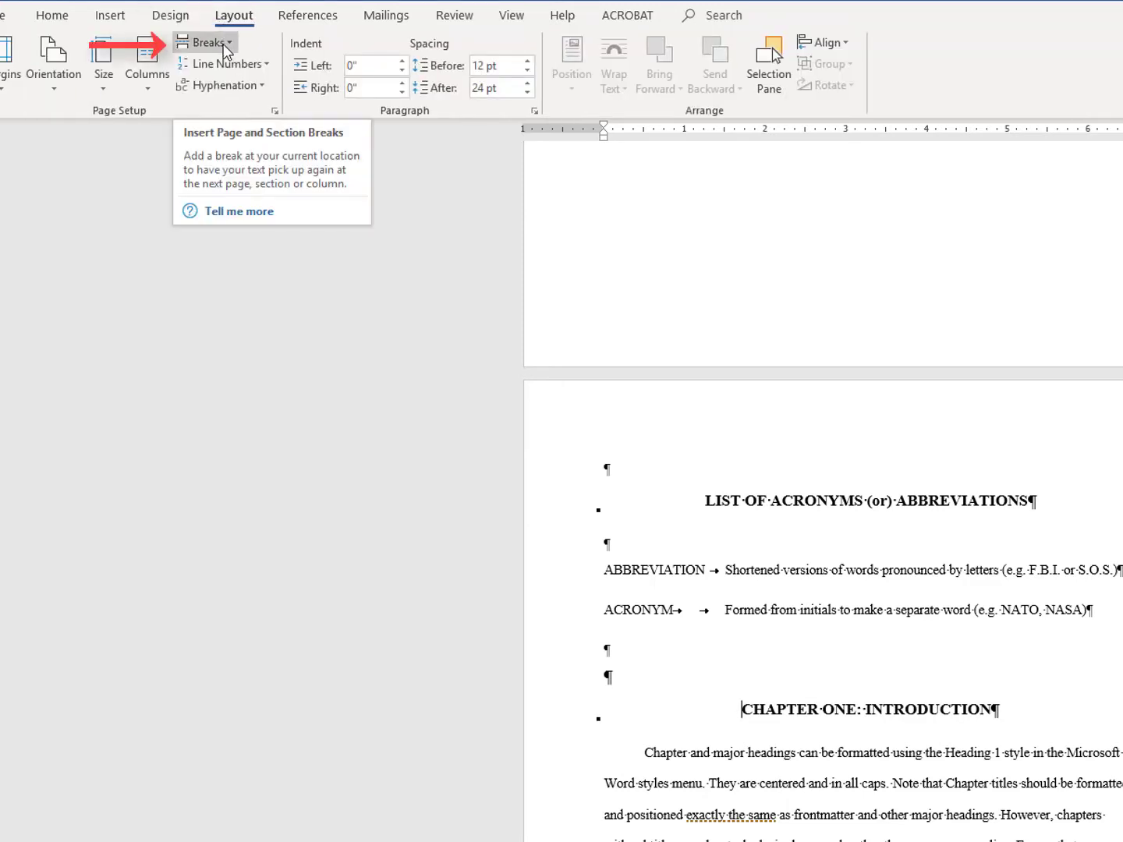
left_click(225, 46)
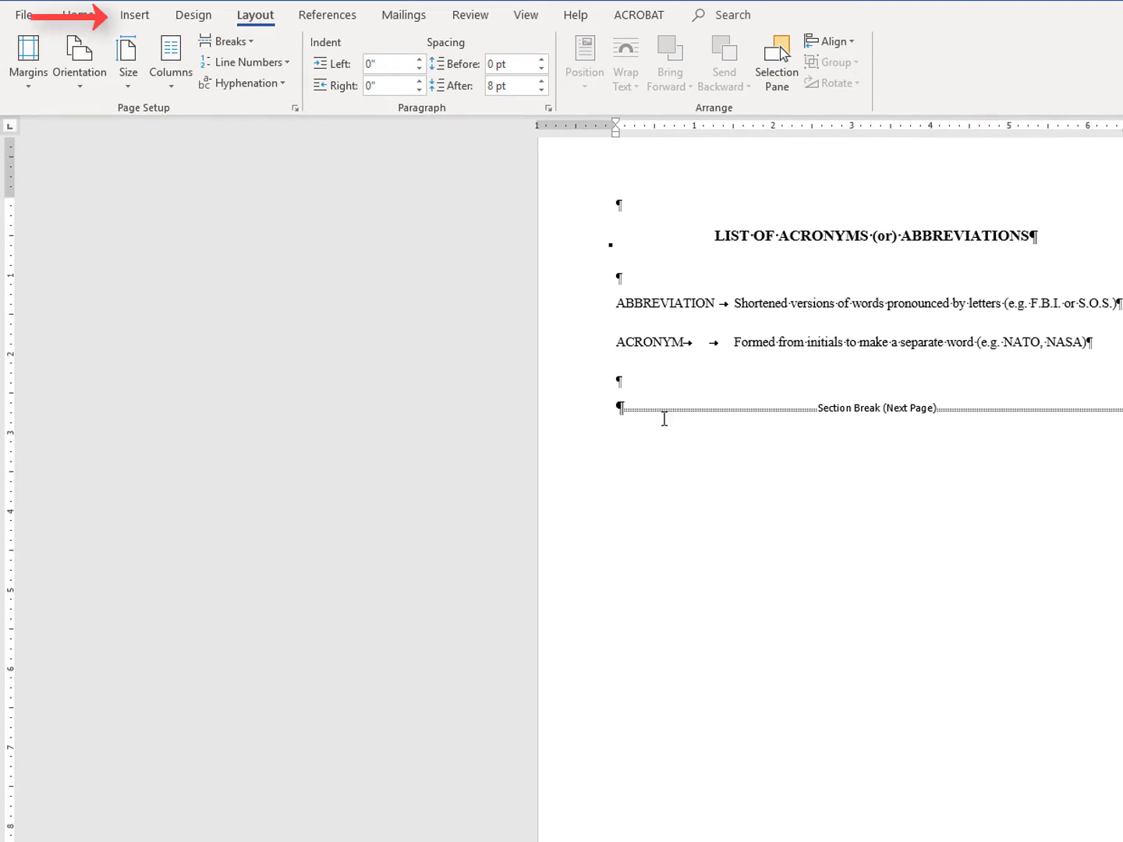
Add a Plain Number 2 page number, centred at the bottom of the page.
left_click(126, 16)
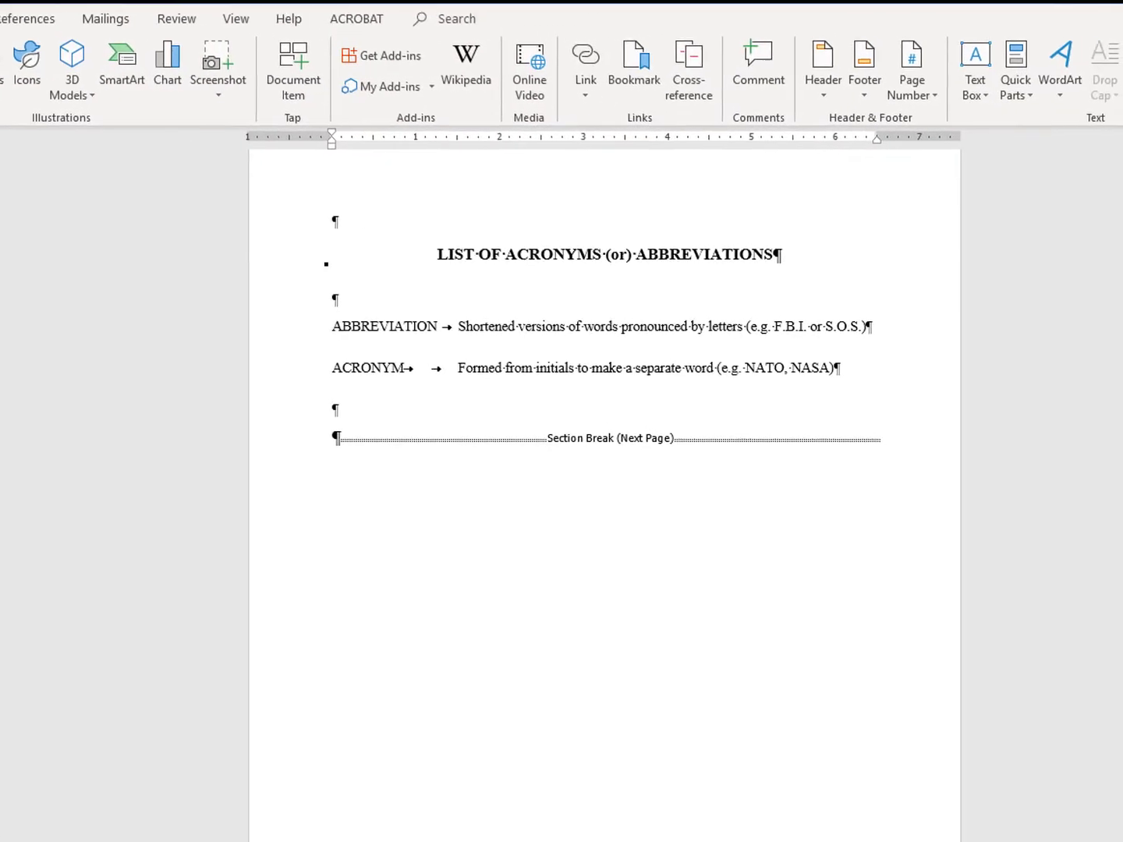
left_click(951, 119)
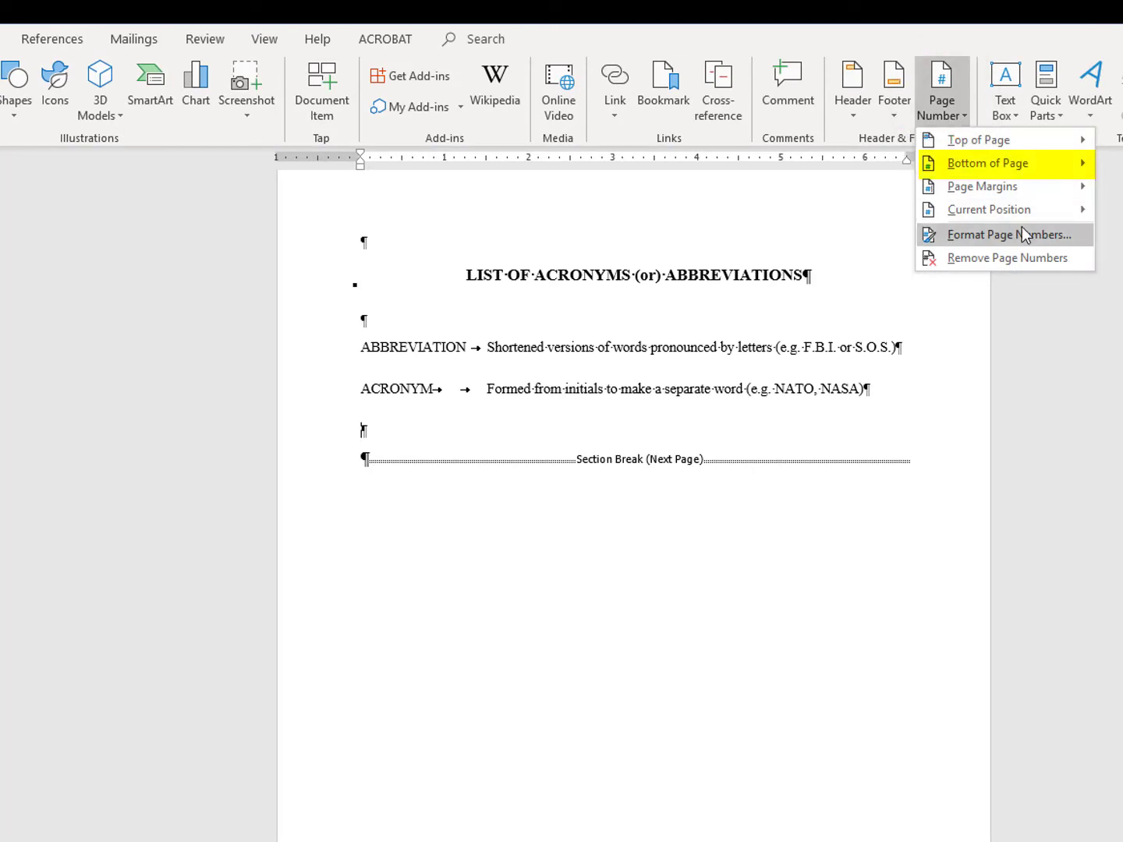
mouse_move(1021, 165)
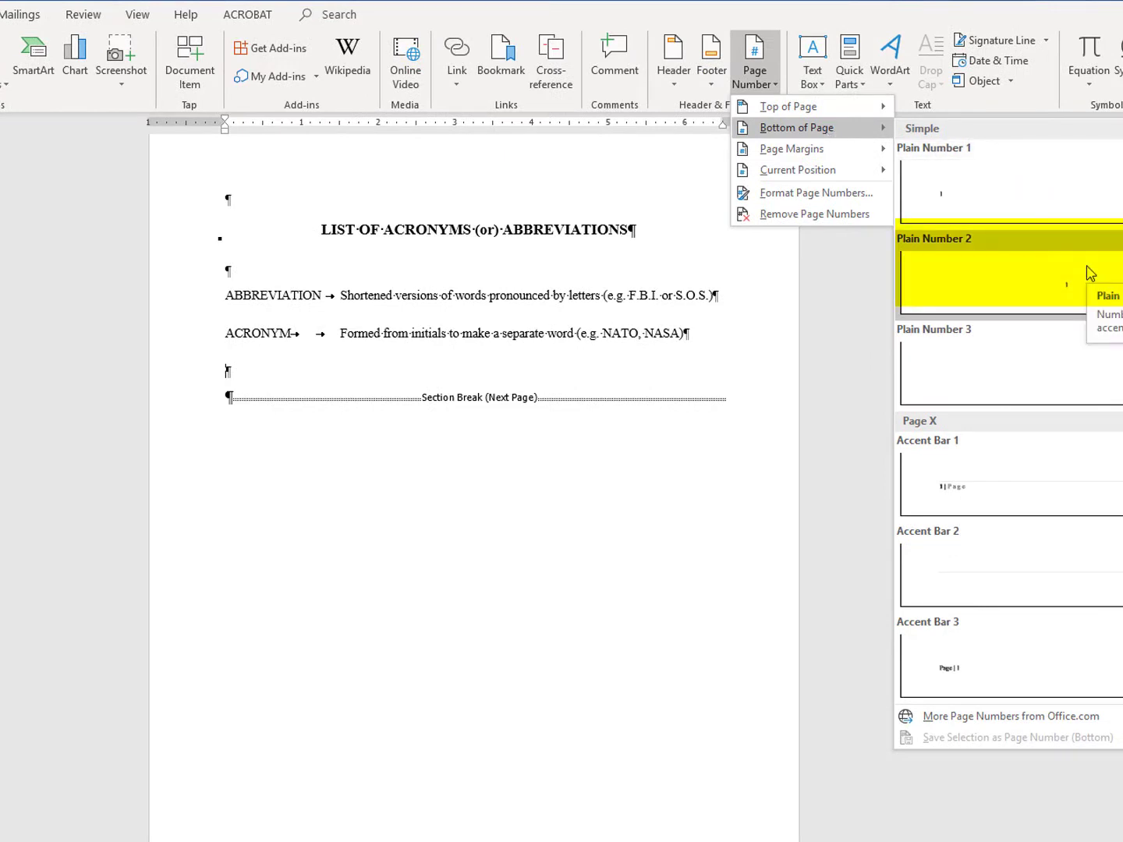
left_click(1091, 273)
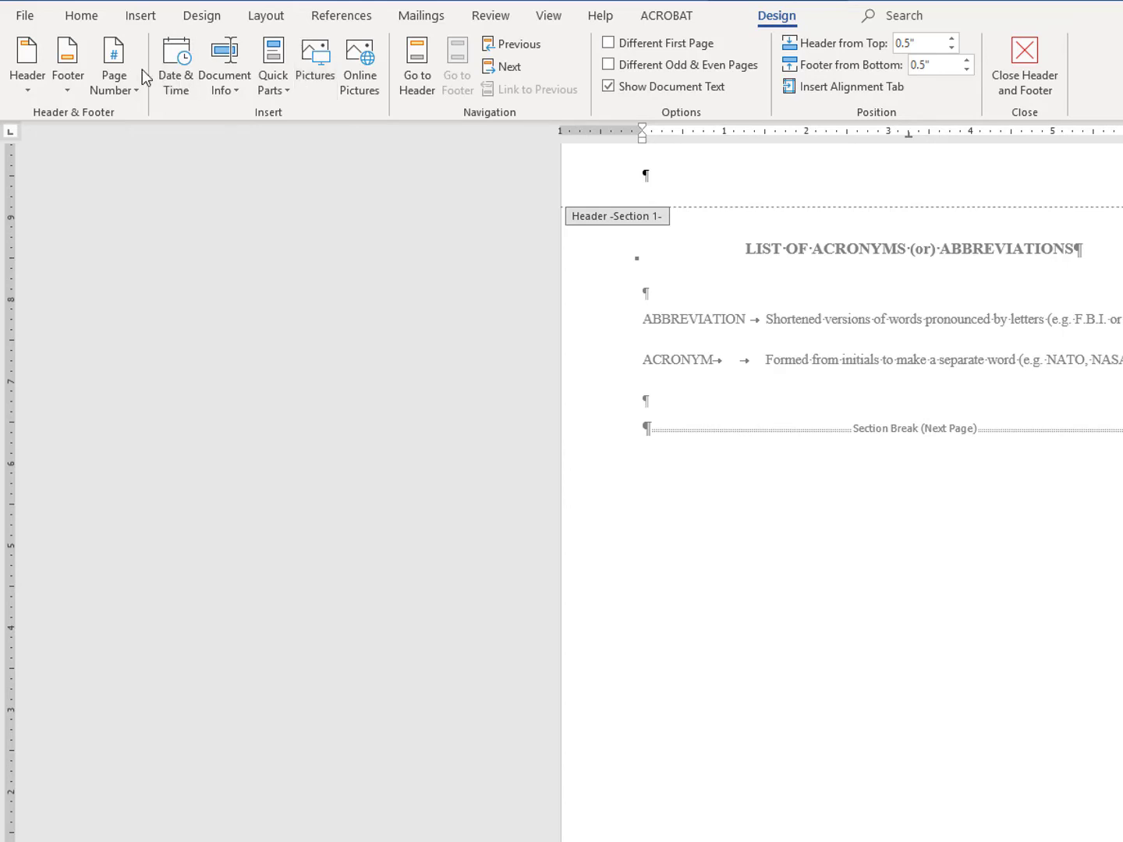
Format Section 1 page numbers as lowercase Roman numerals (i, ii, iii) starting at i.
left_click(116, 96)
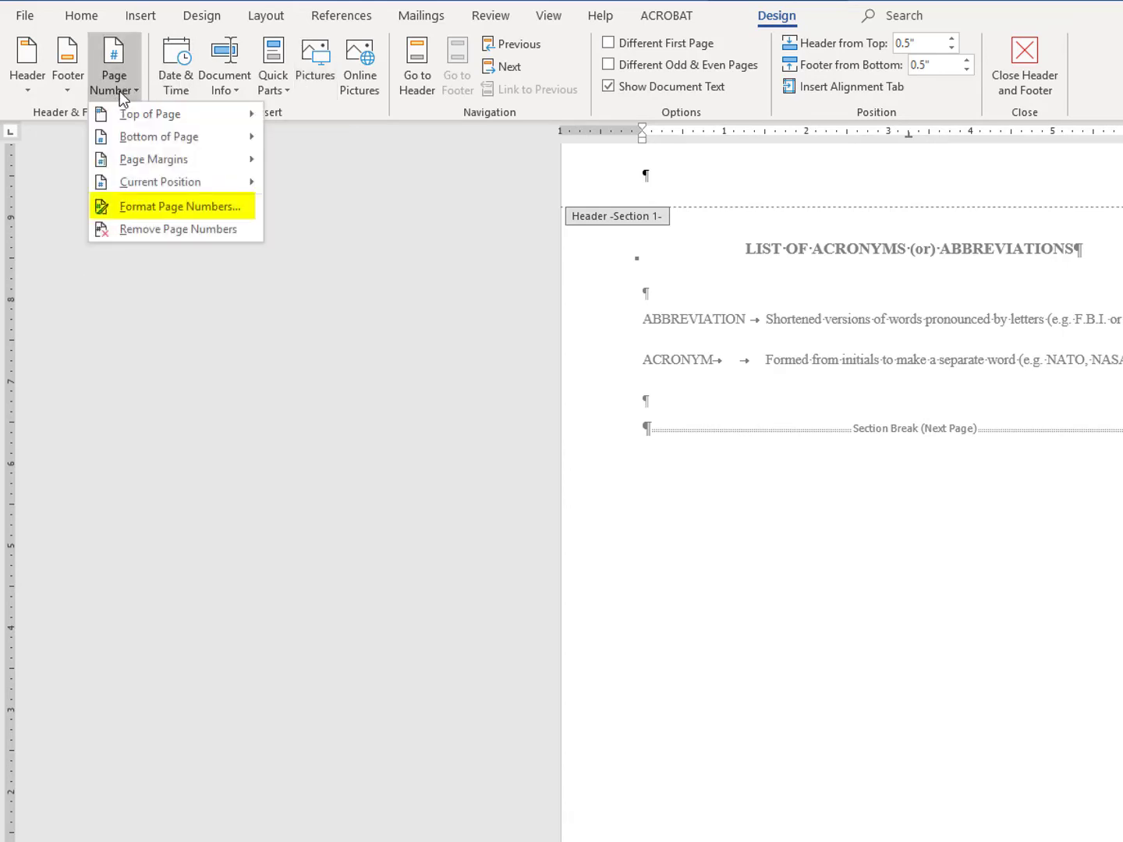
left_click(150, 213)
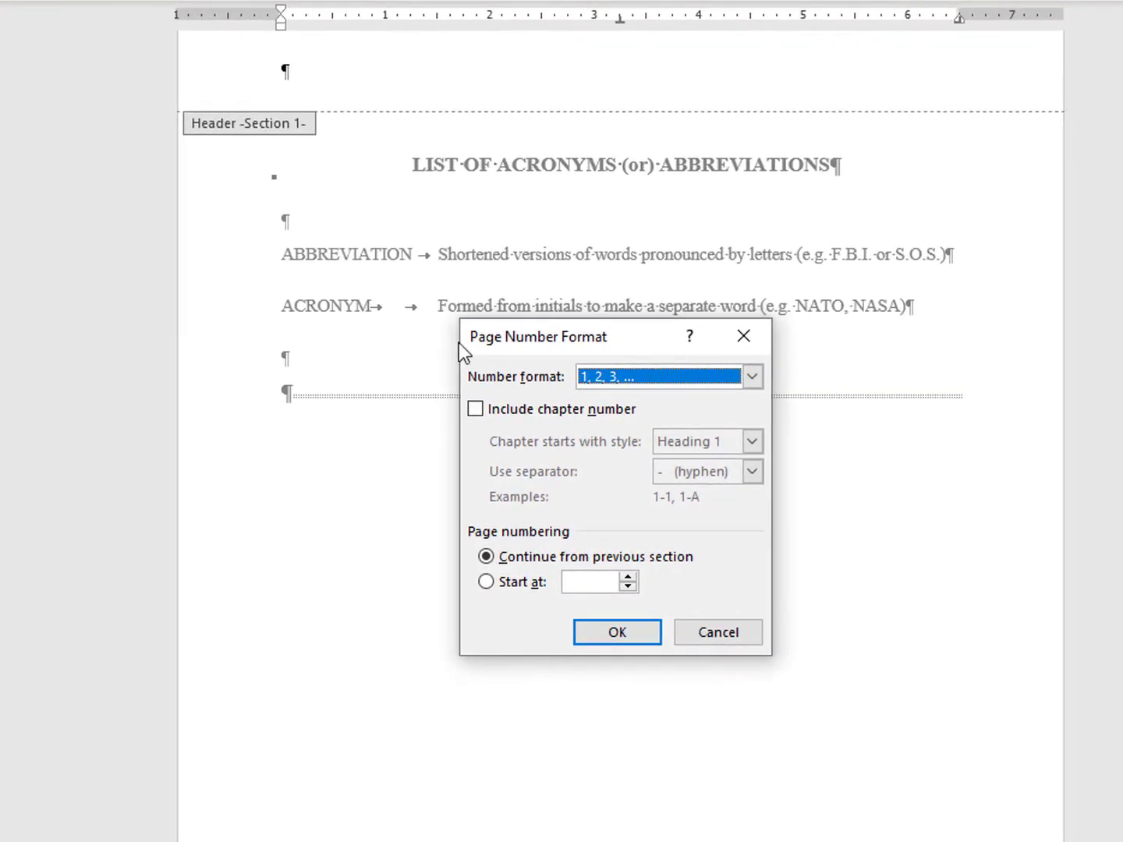
left_click(752, 378)
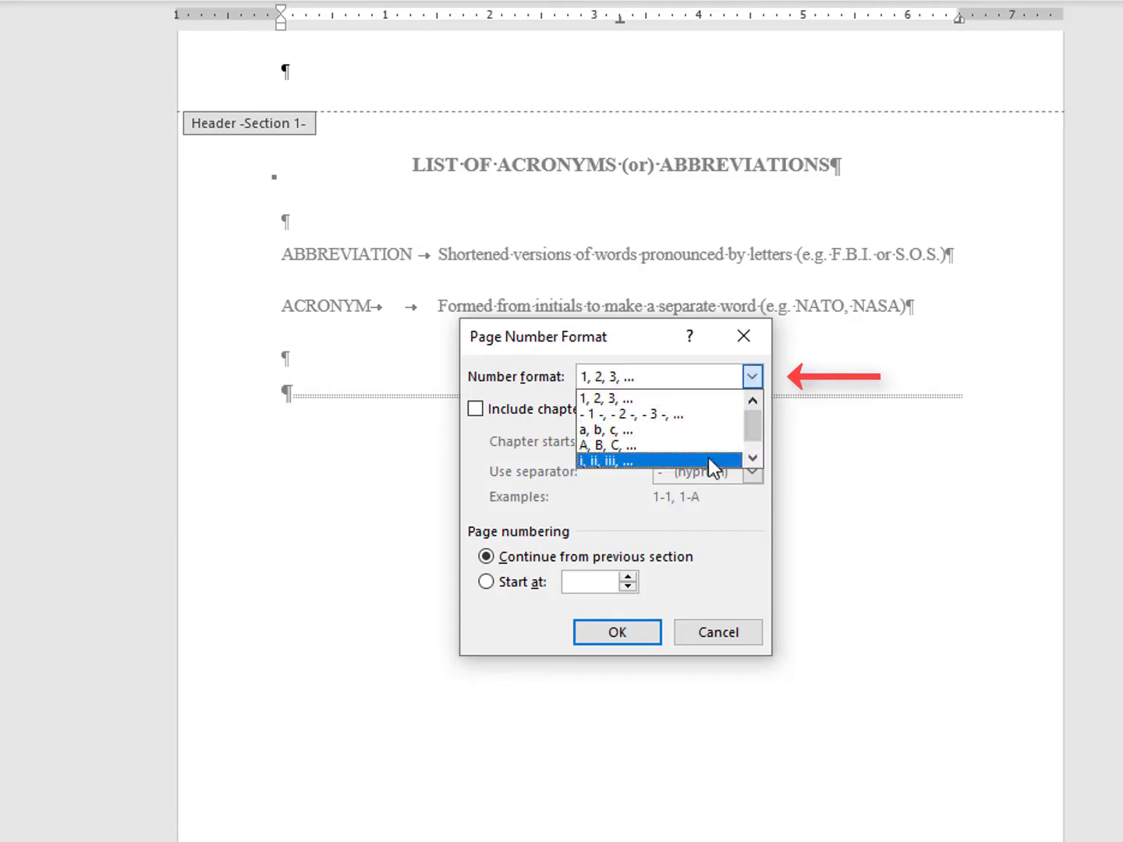
left_click(708, 459)
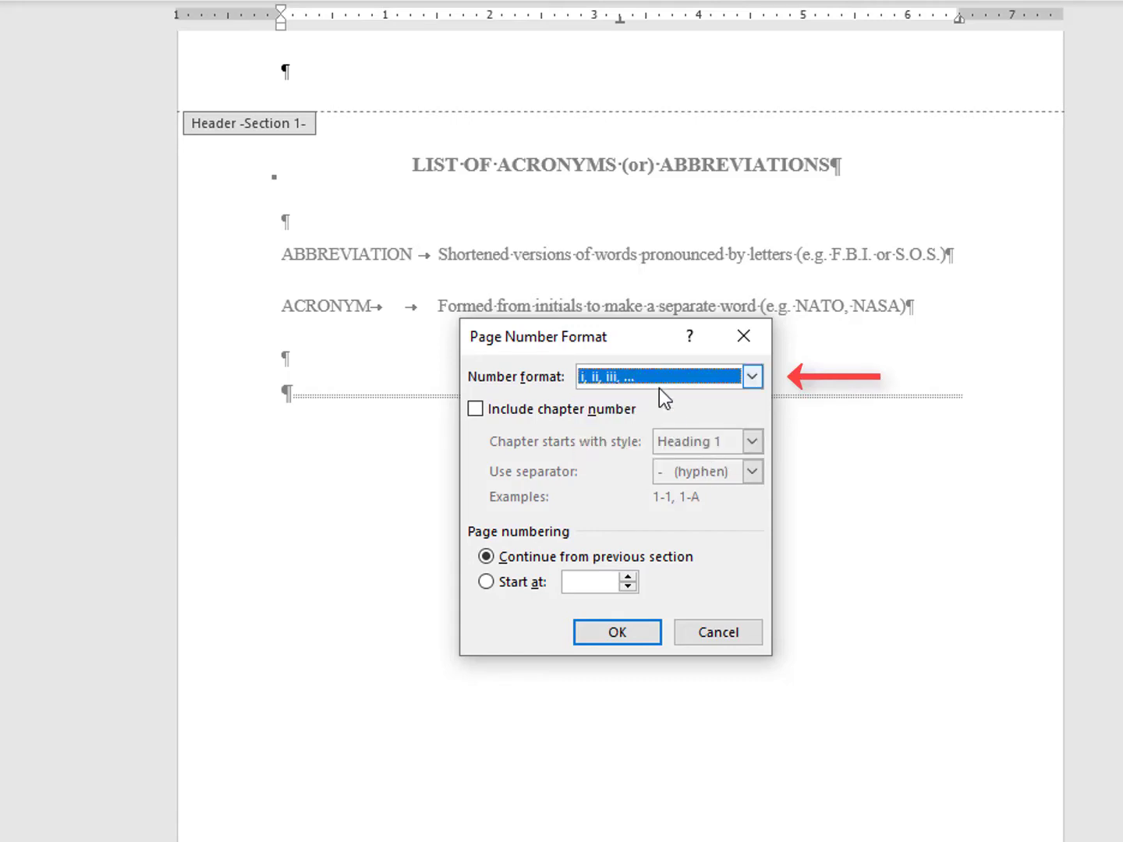
left_click(487, 581)
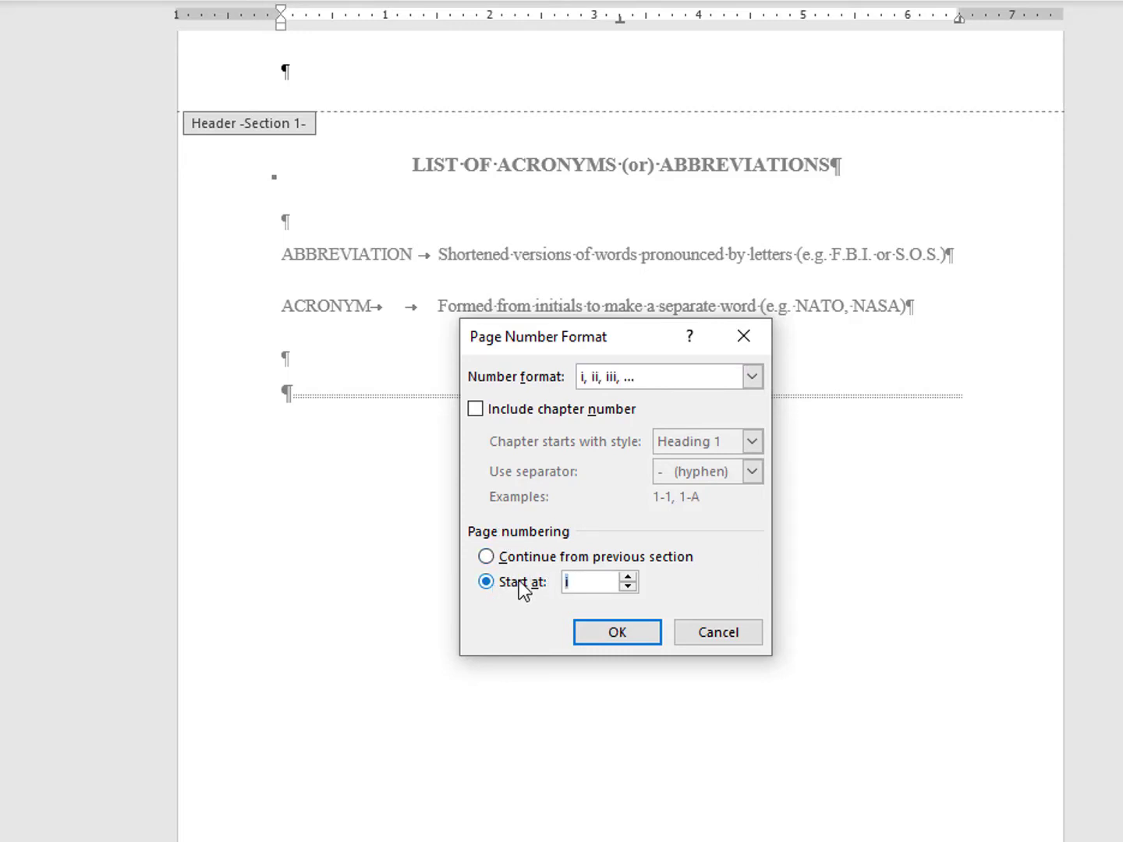
left_click(594, 586)
left_click(622, 638)
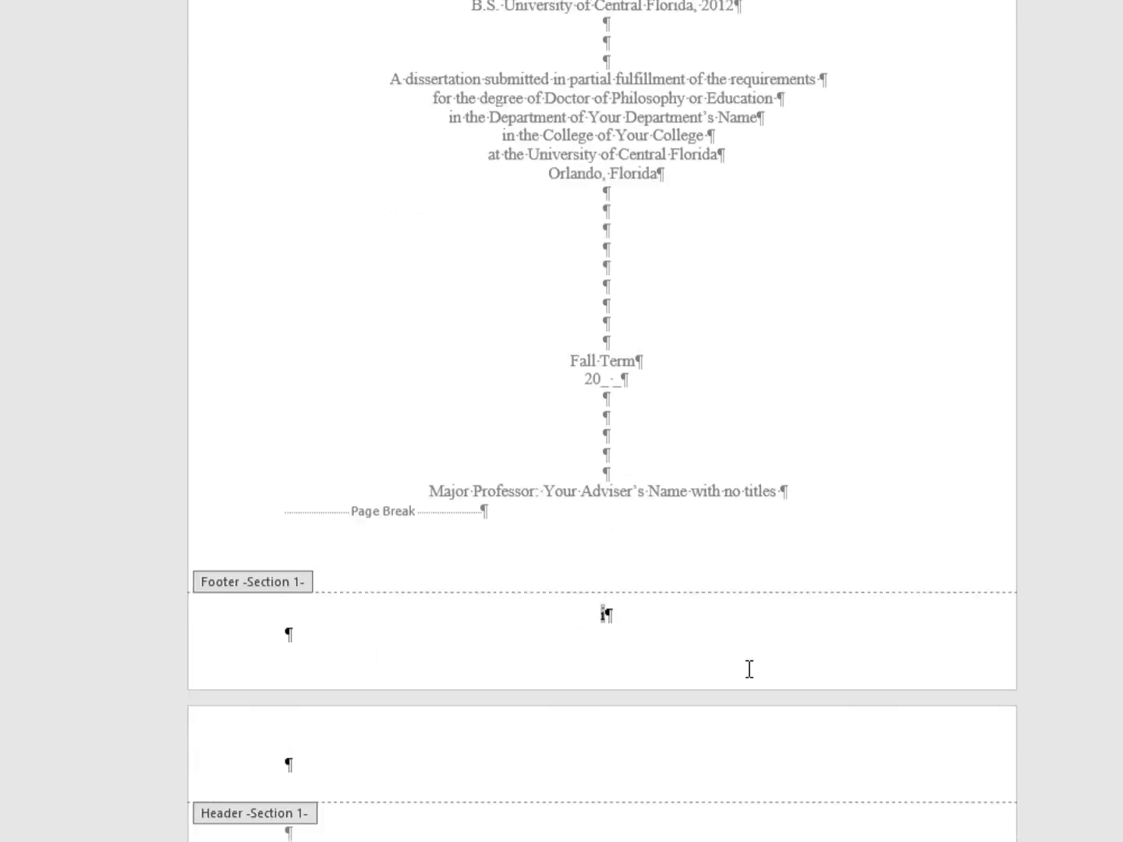
scroll(747, 621, "down", 10)
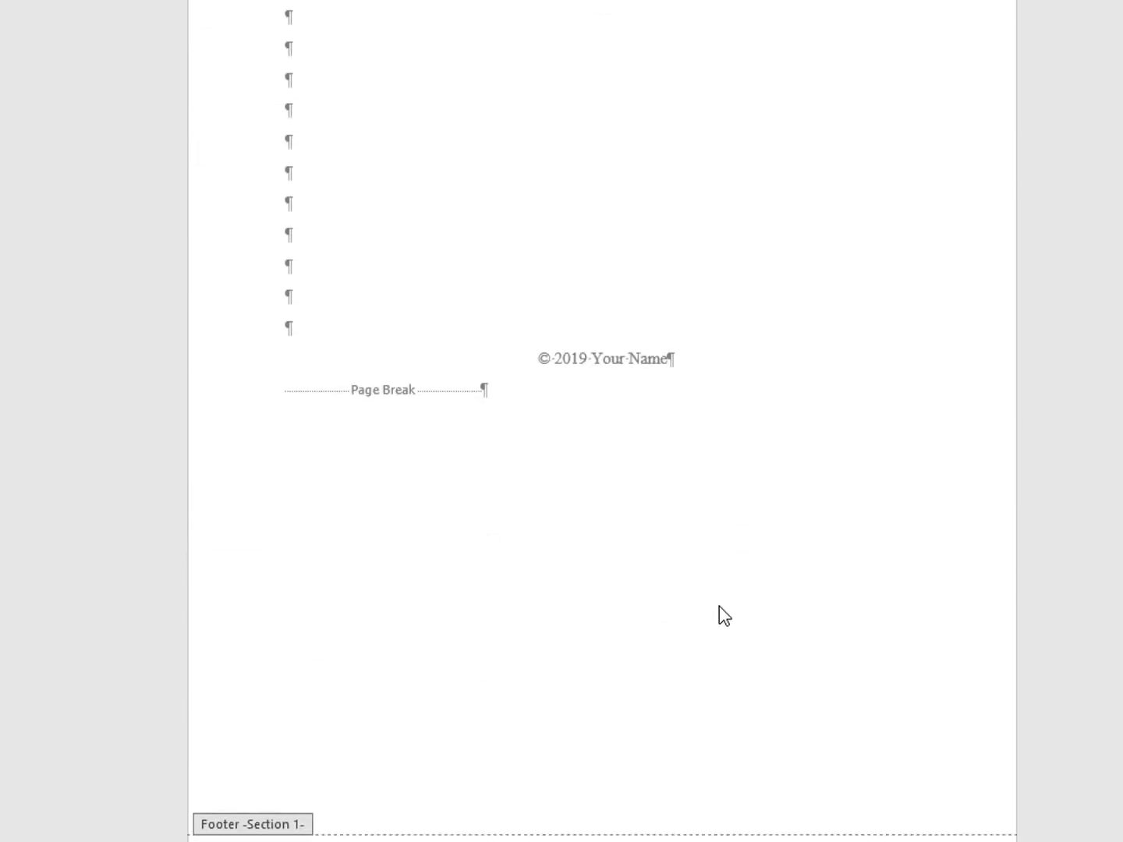
scroll(719, 607, "down", 15)
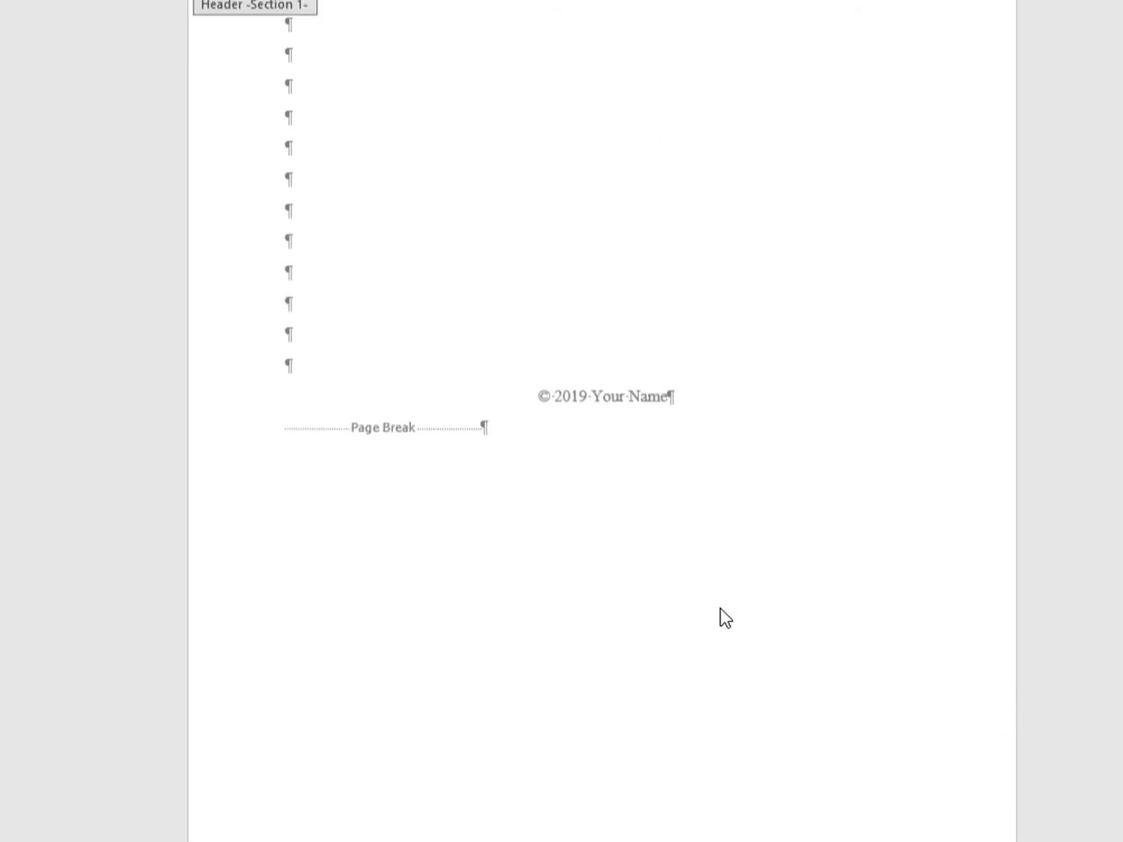
scroll(726, 617, "up", 13)
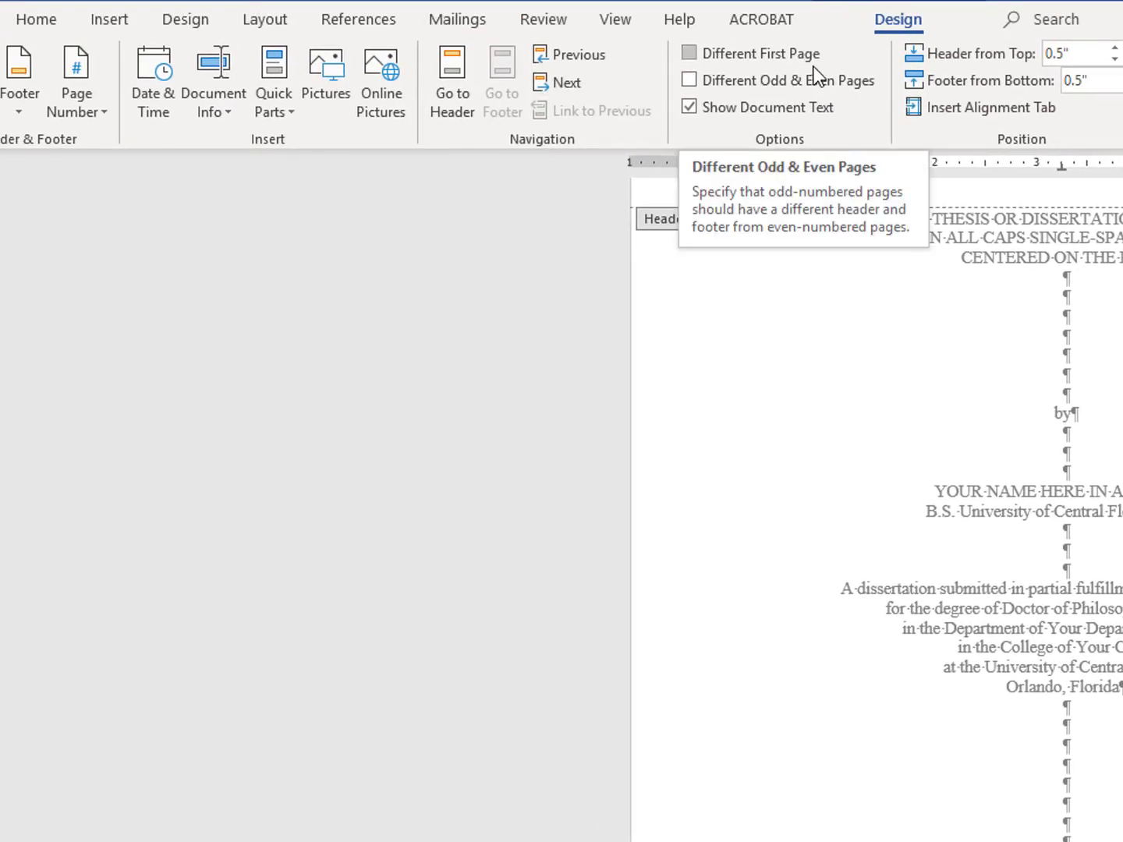
Turn on Different First Page to leave the title page unnumbered, then scroll down to Chapter One.
left_click(706, 57)
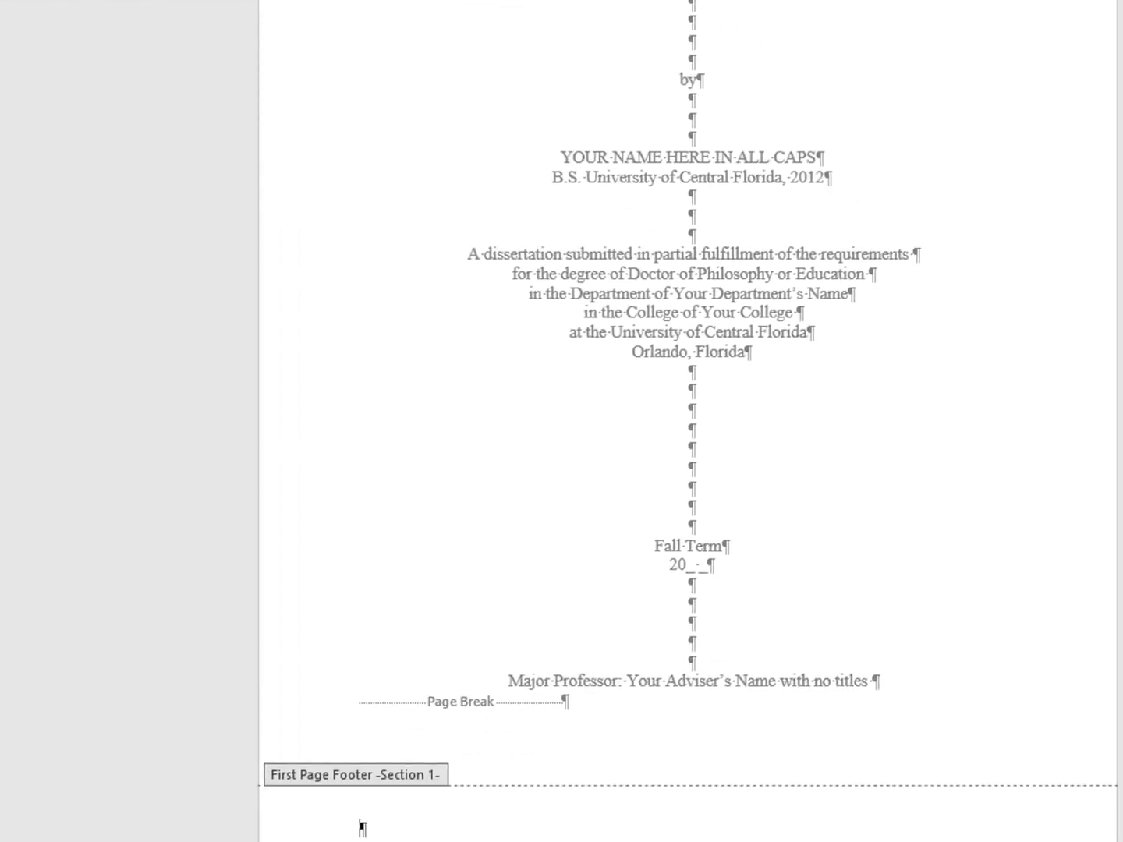
scroll(634, 595, "down", 3)
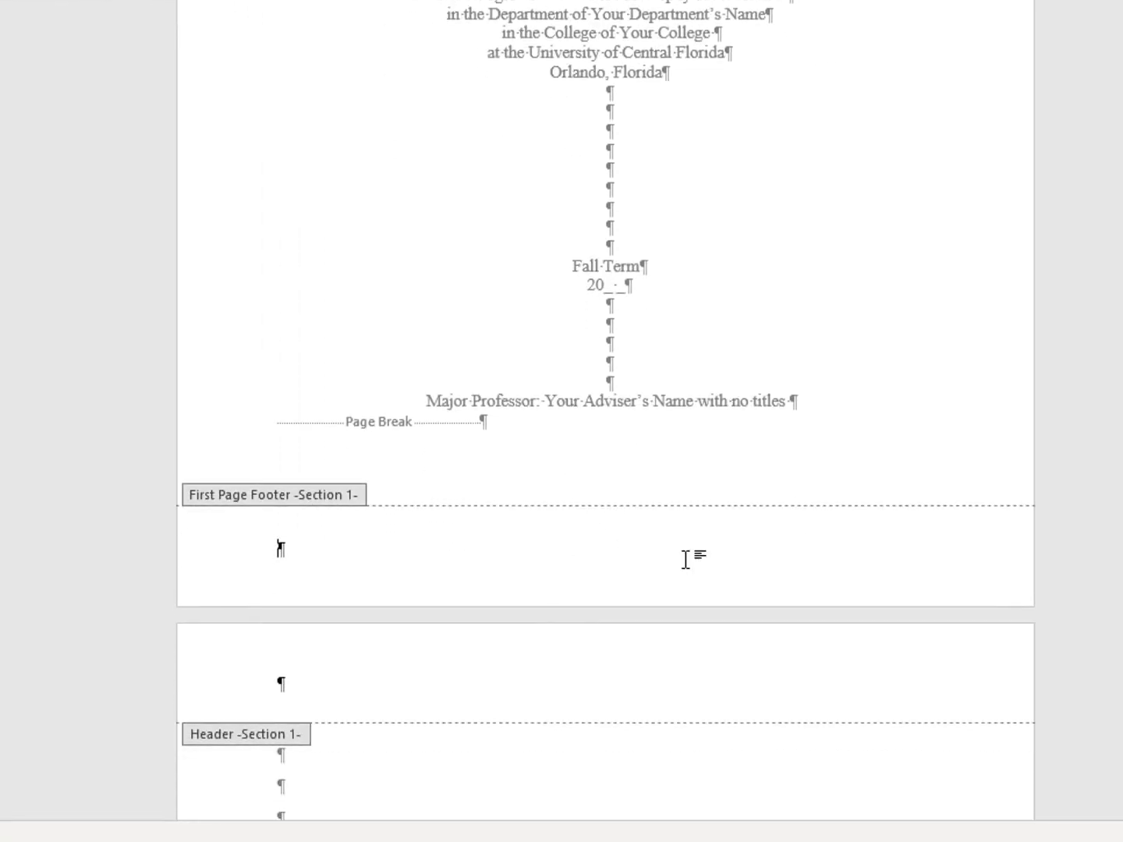
scroll(621, 536, "down", 15)
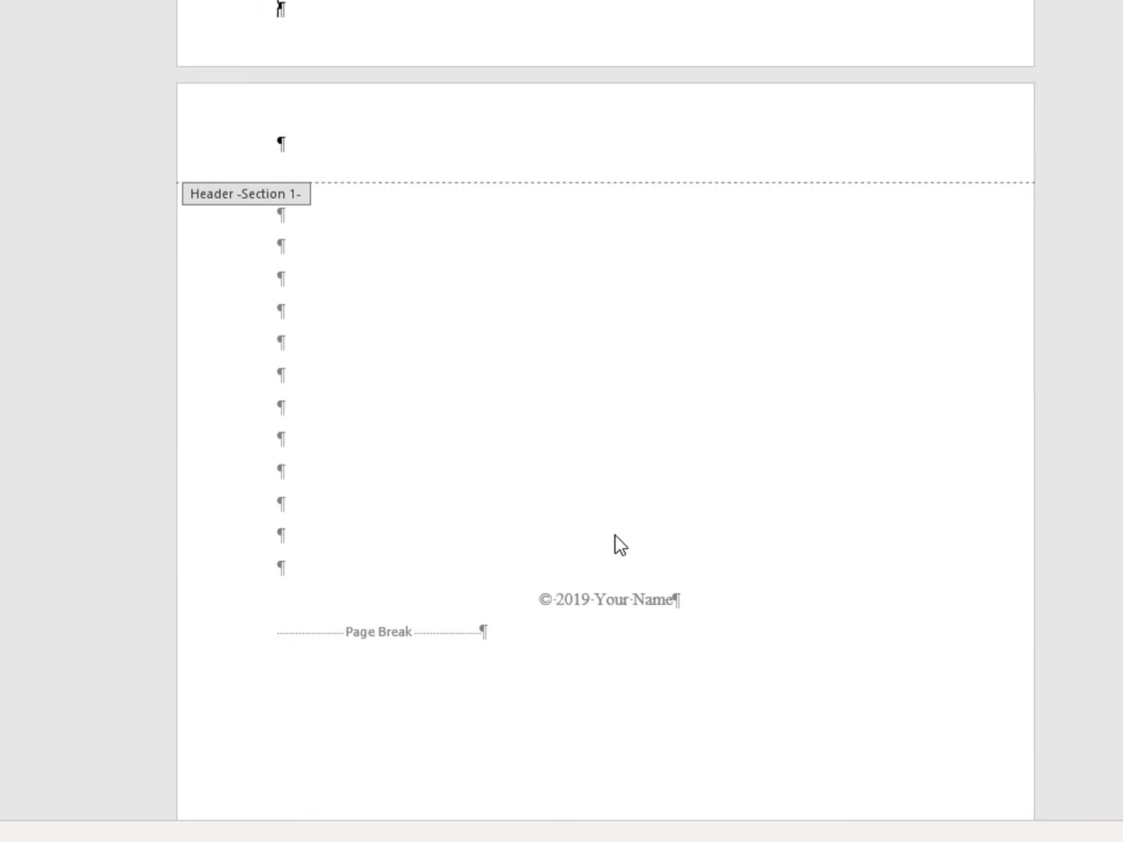
scroll(616, 538, "down", 1)
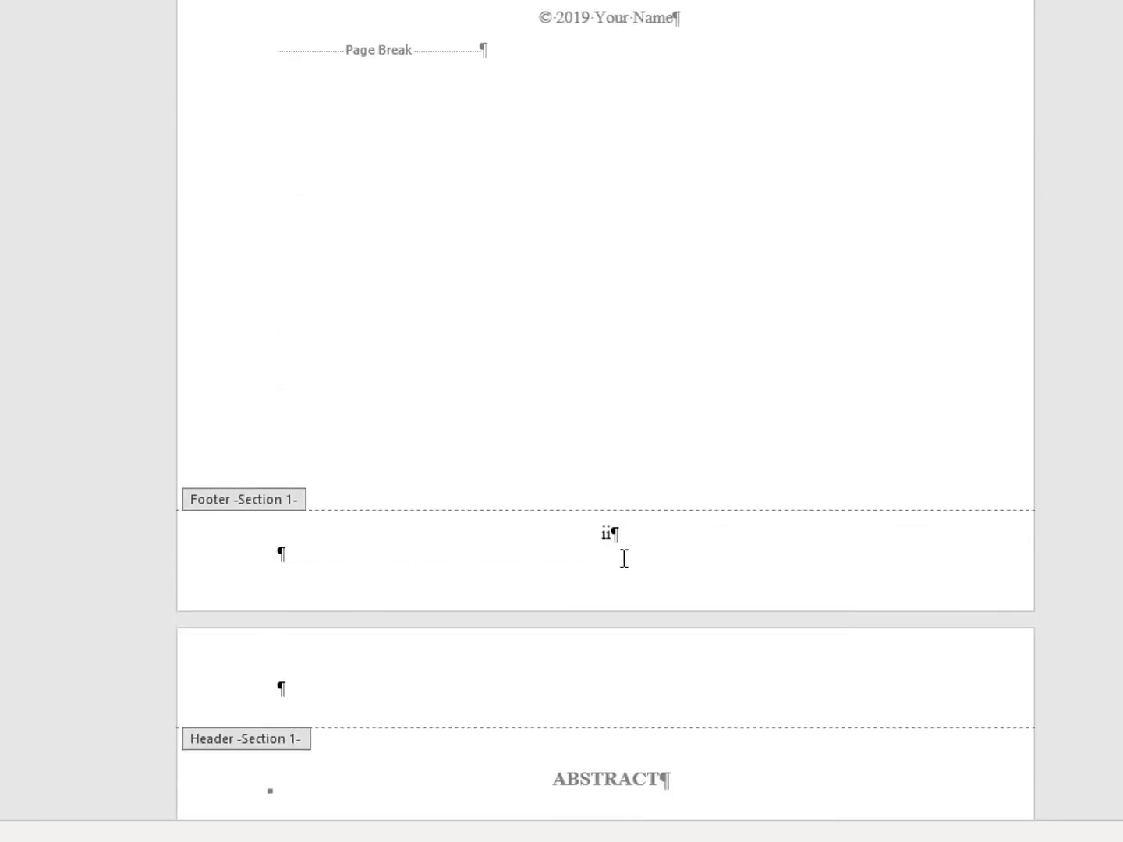
scroll(624, 558, "down", 13)
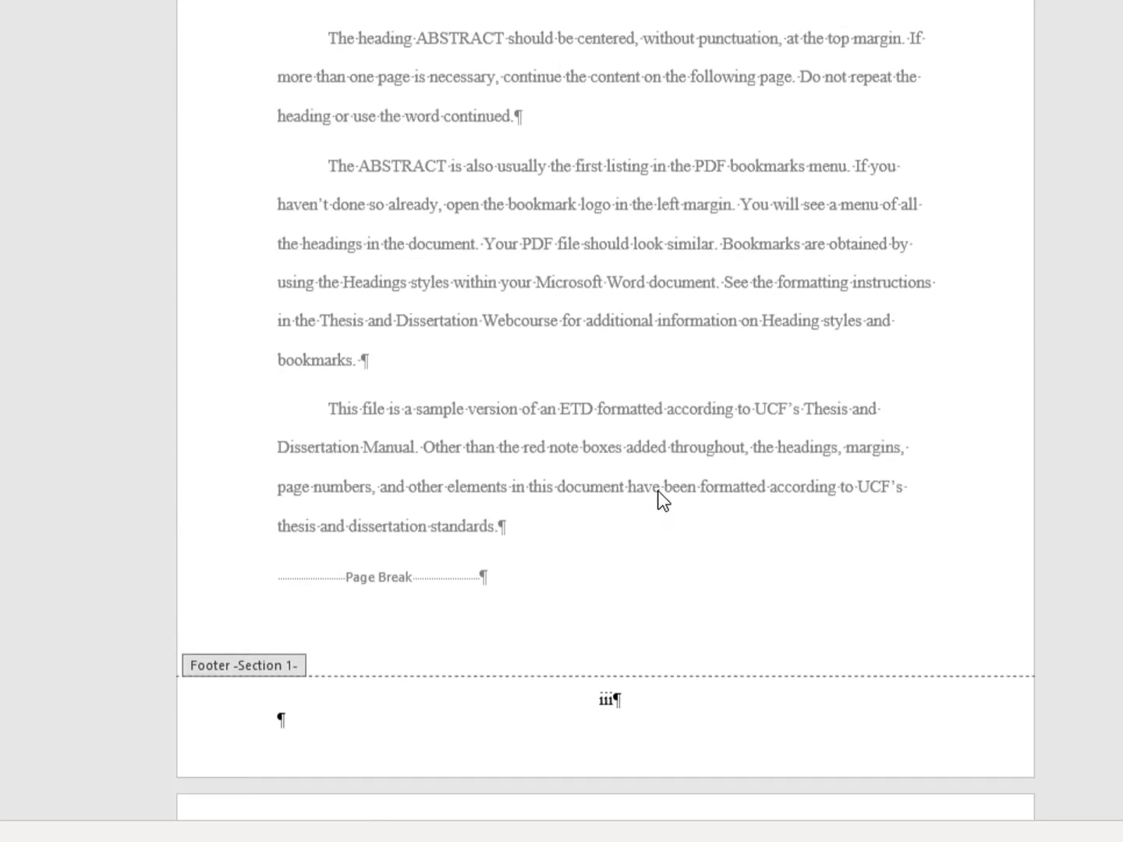
scroll(656, 479, "down", 20)
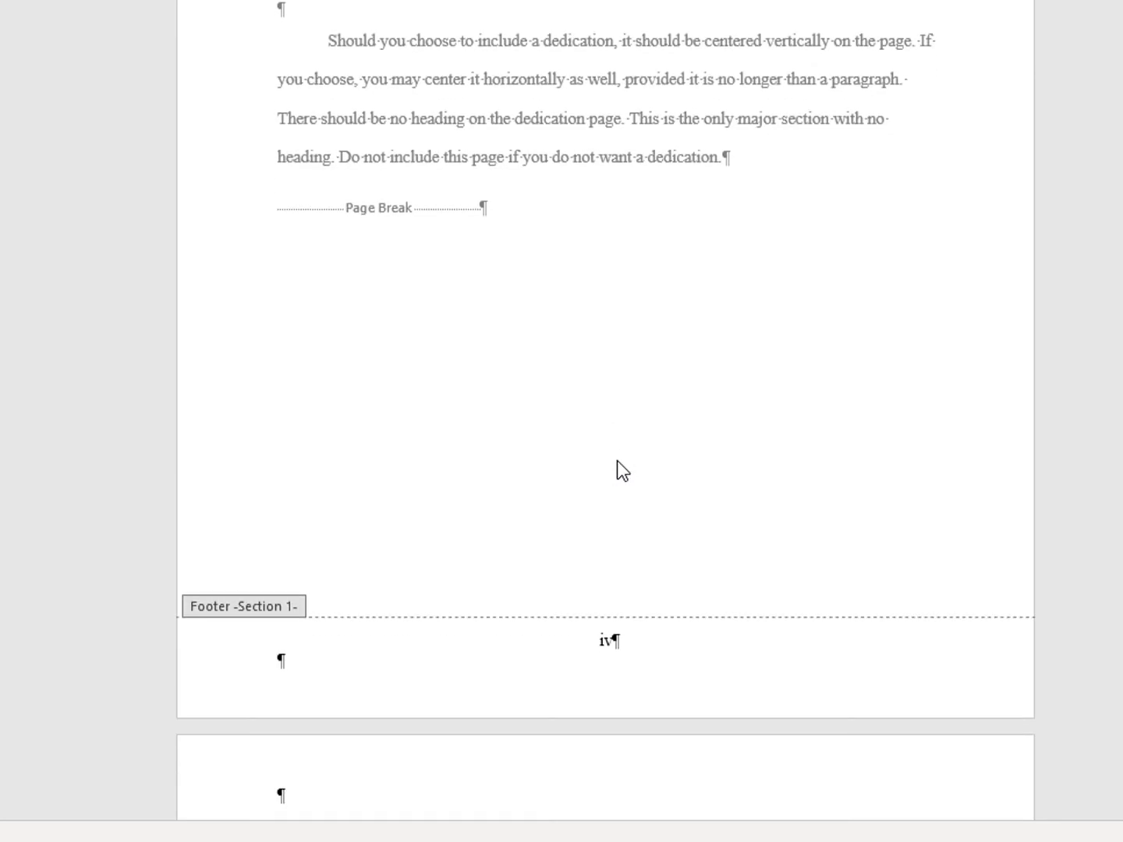
scroll(641, 449, "down", 20)
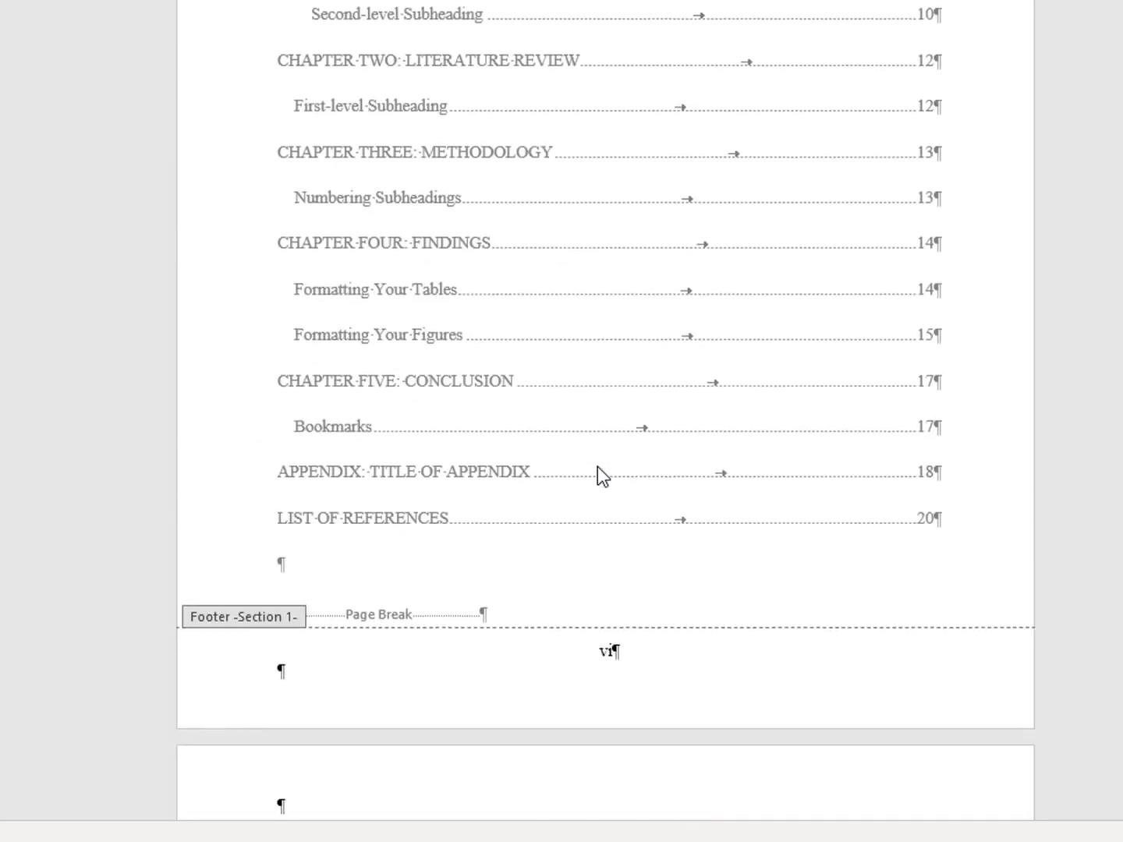
scroll(600, 467, "down", 20)
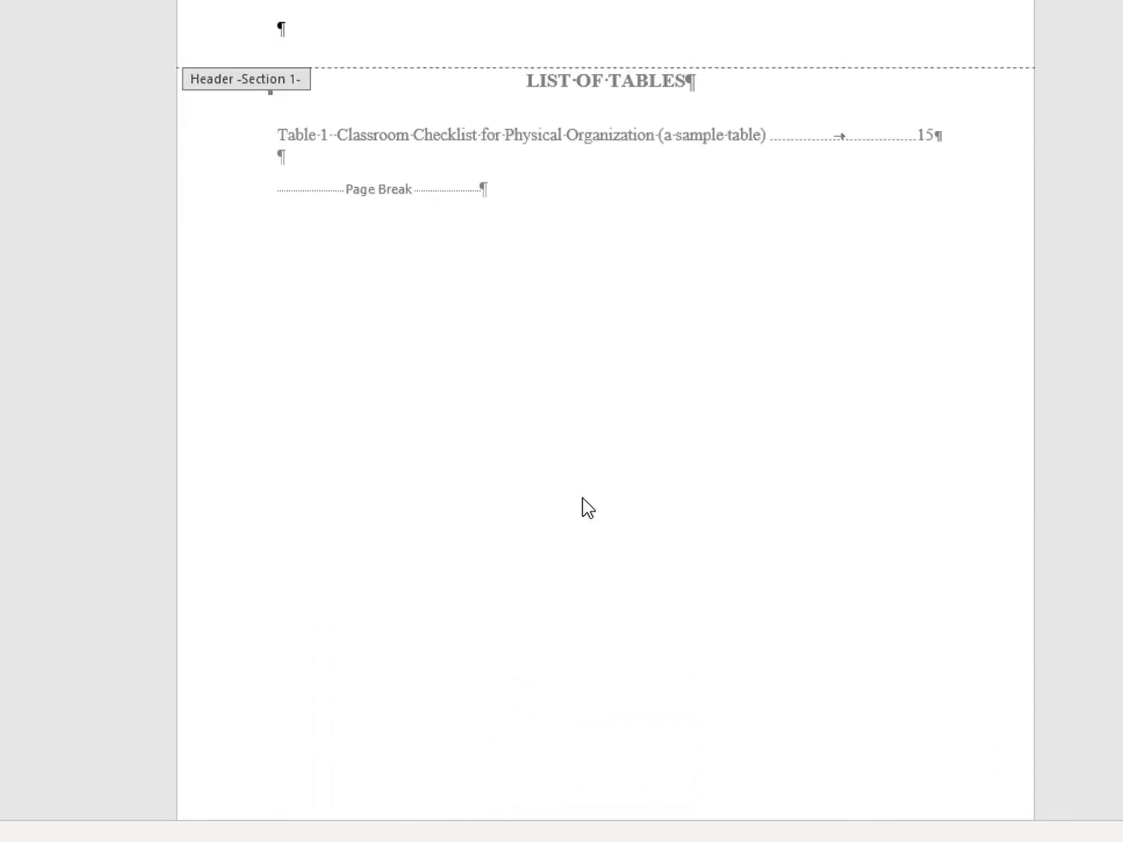
scroll(600, 499, "down", 9)
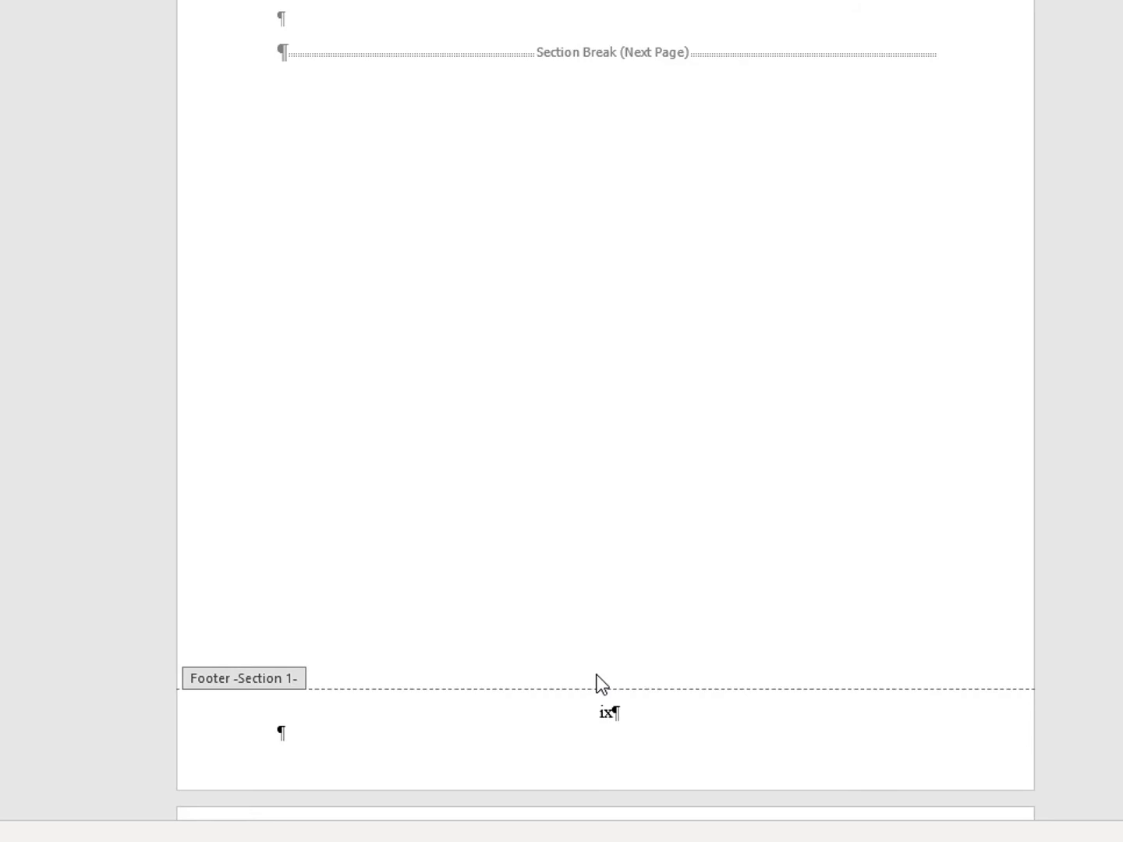
scroll(599, 676, "down", 12)
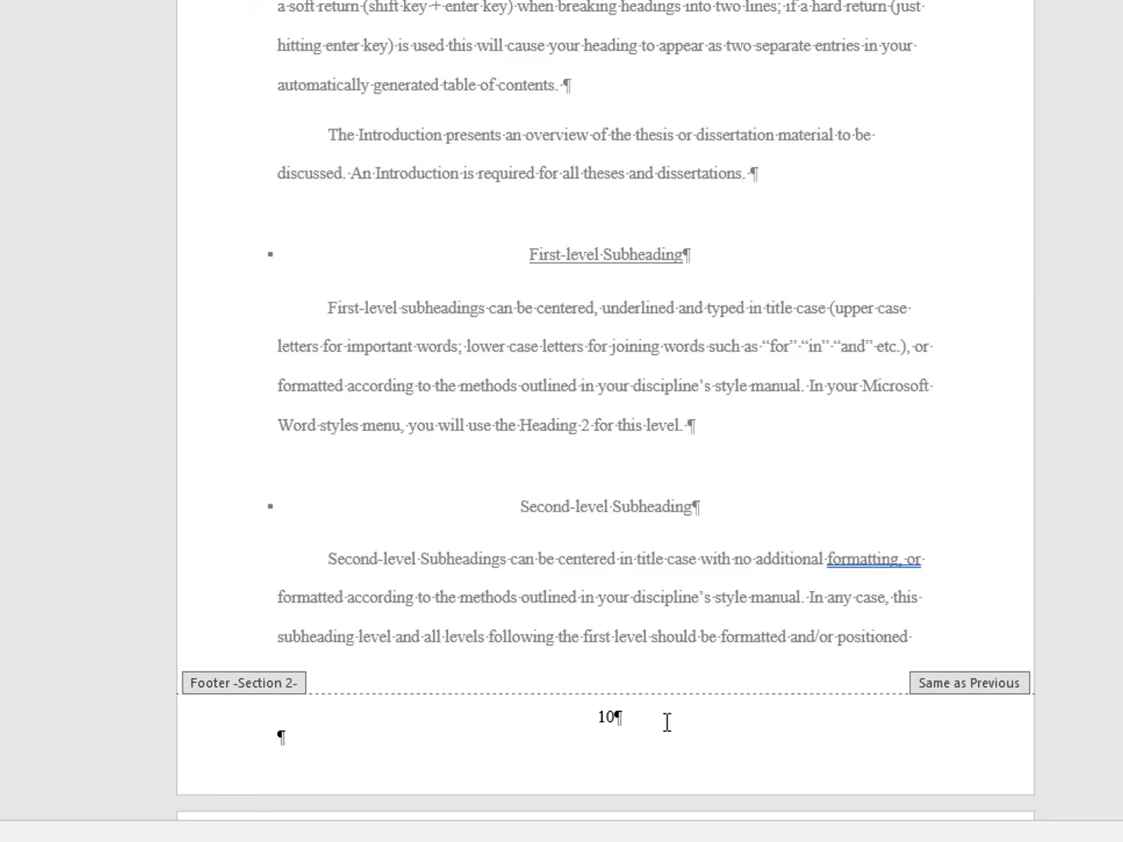
Start editing Chapter One's footer and scroll up to its Section 2 header.
double_click(716, 734)
scroll(764, 711, "up", 5)
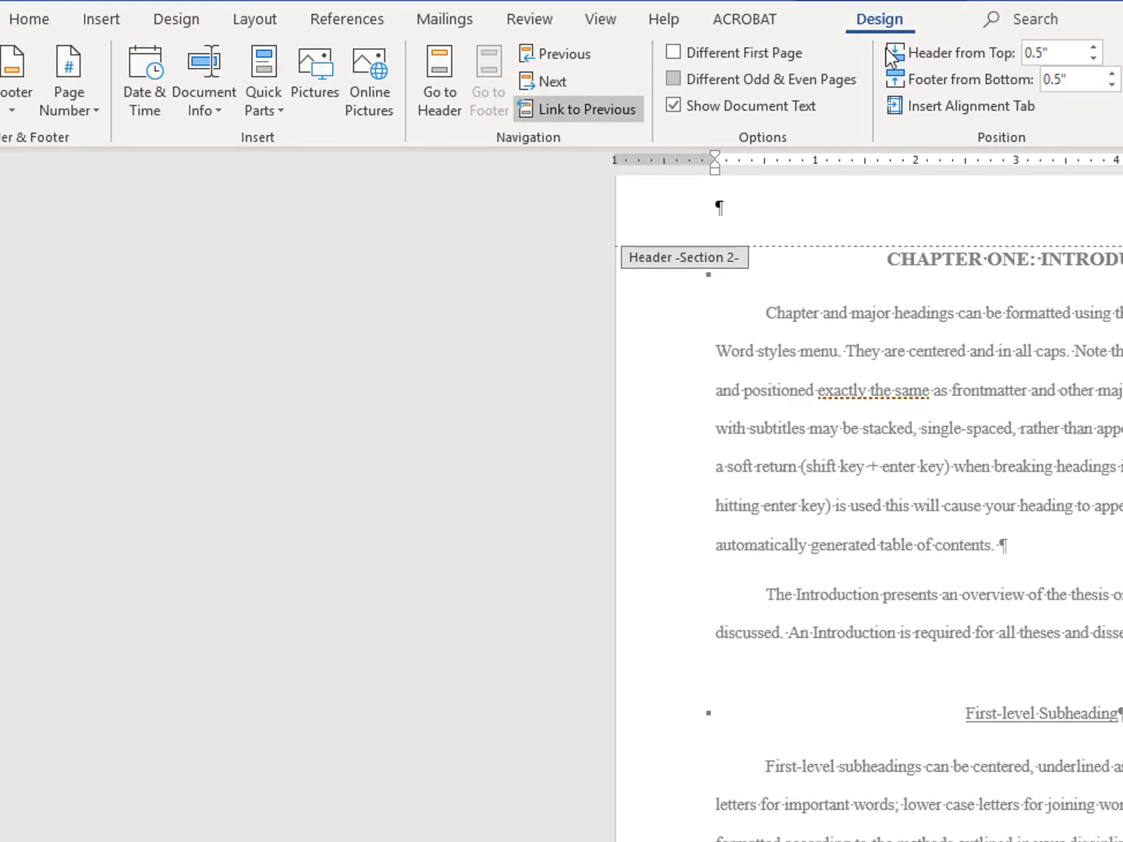
Restart Section 2 page numbering at 1 so Chapter One's footer shows 1.
left_click(80, 117)
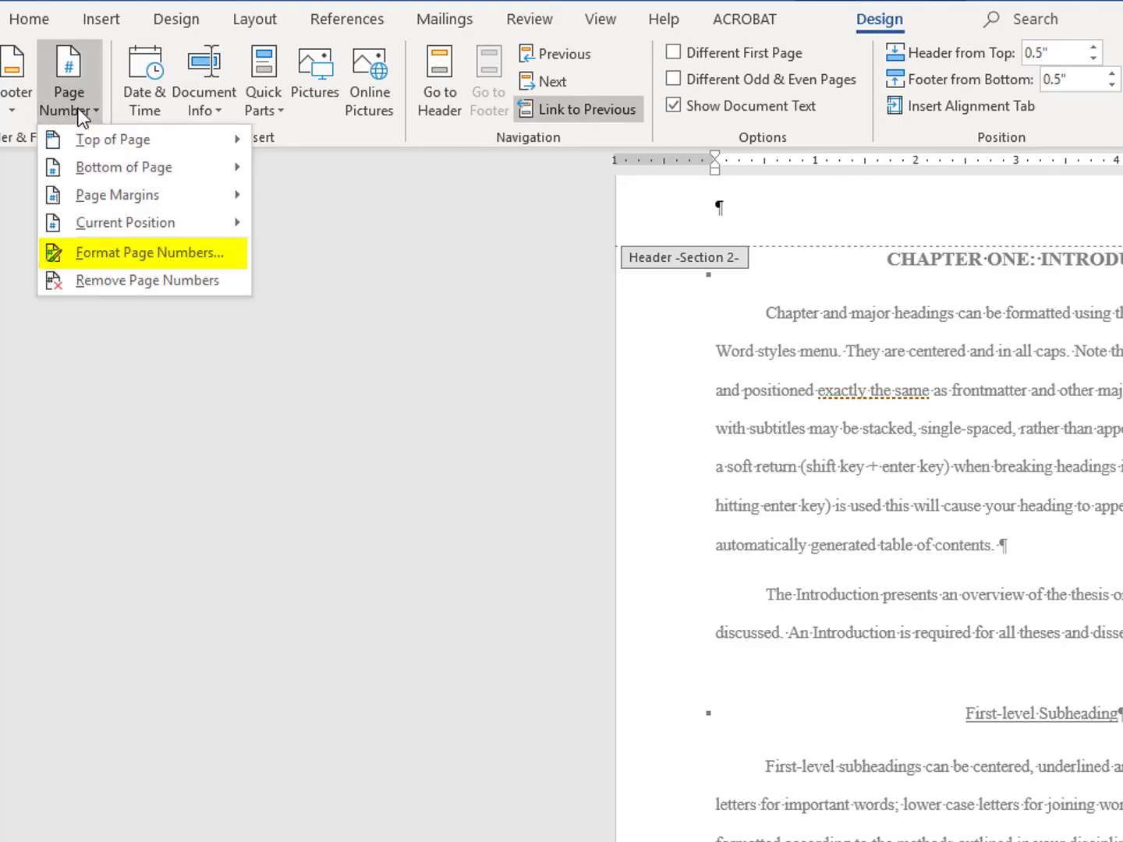
left_click(128, 252)
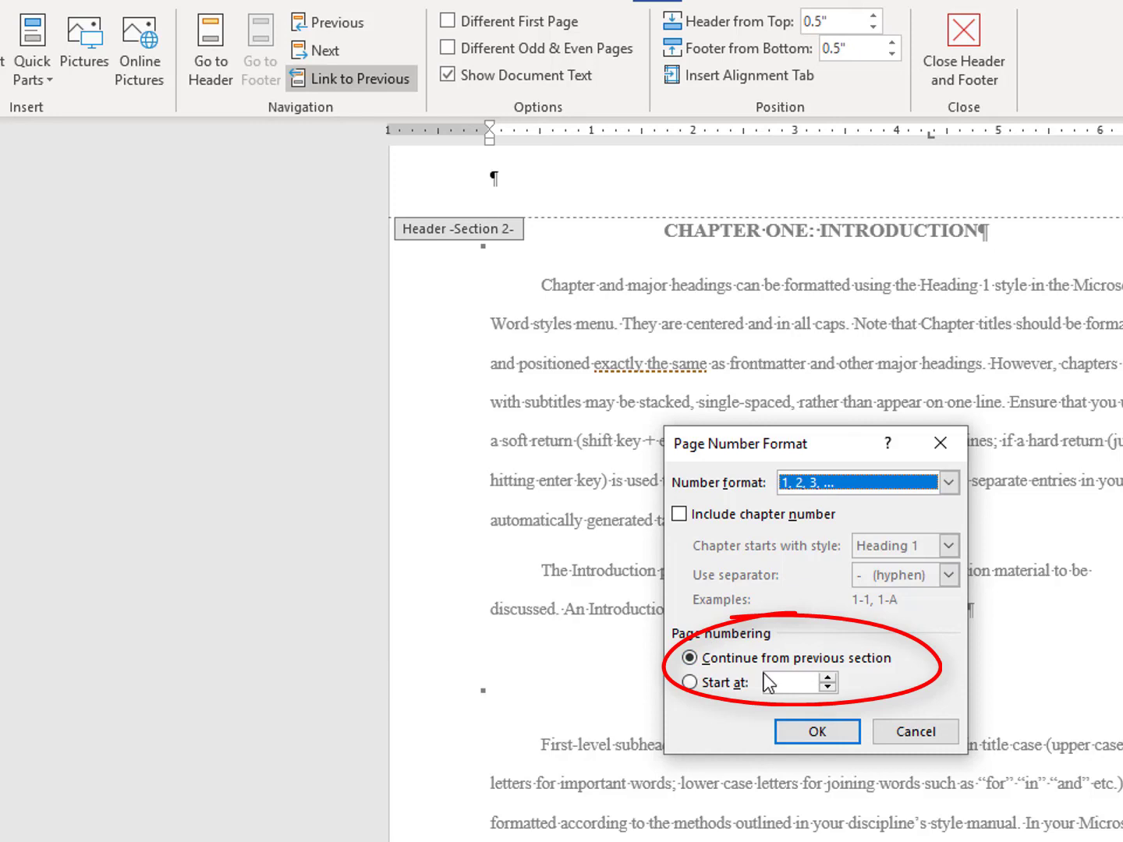
left_click(689, 683)
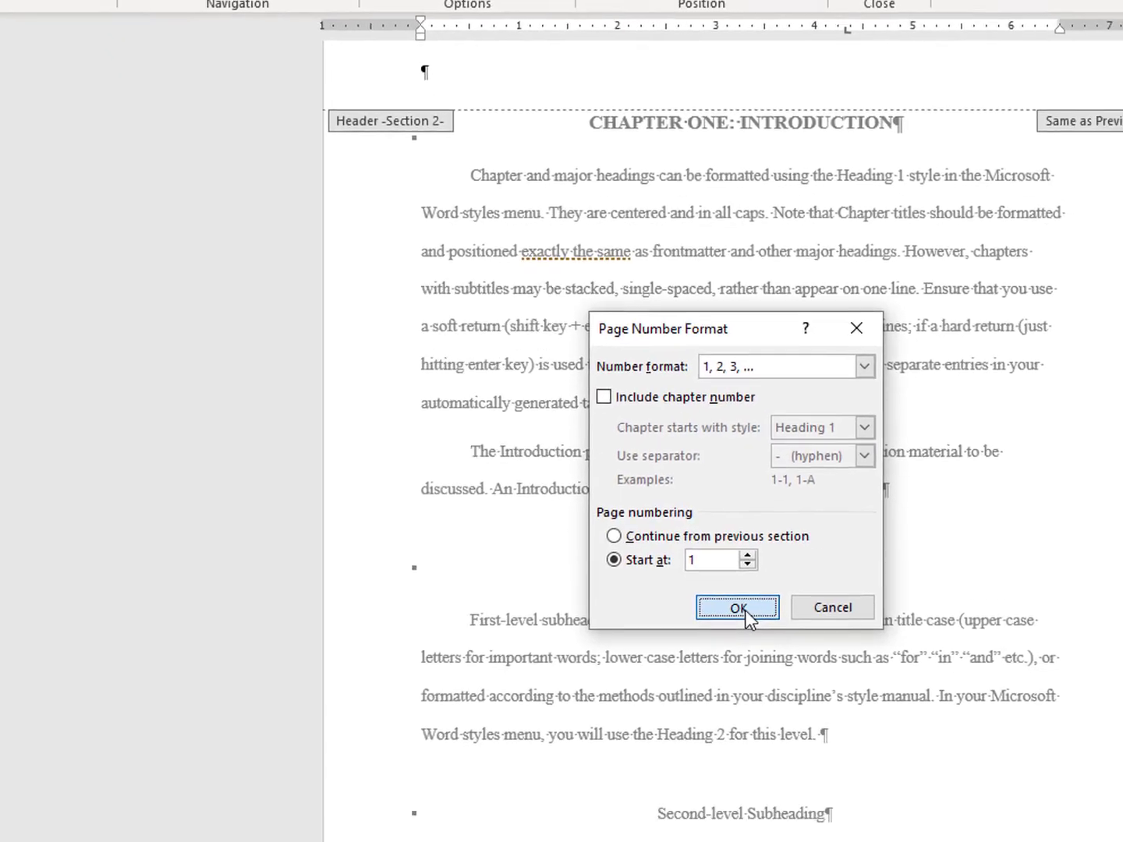
left_click(819, 731)
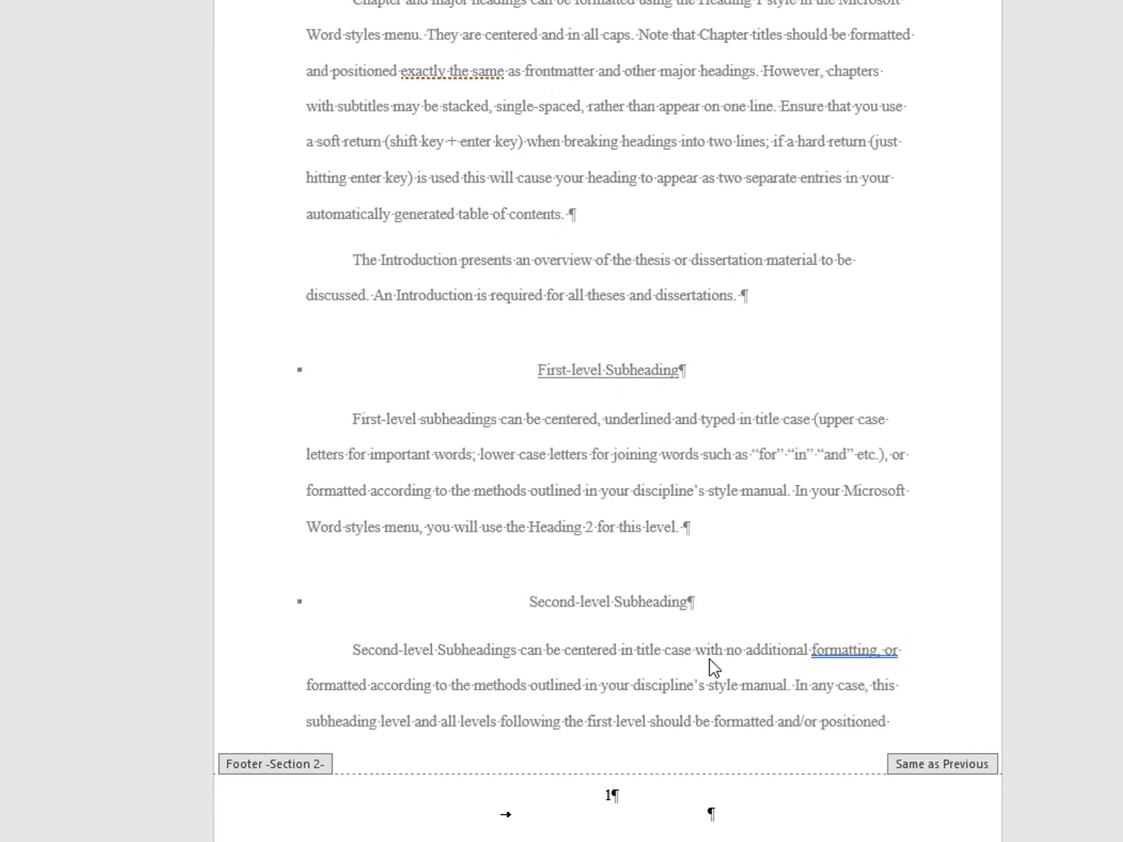
scroll(705, 659, "down", 7)
scroll(687, 634, "down", 7)
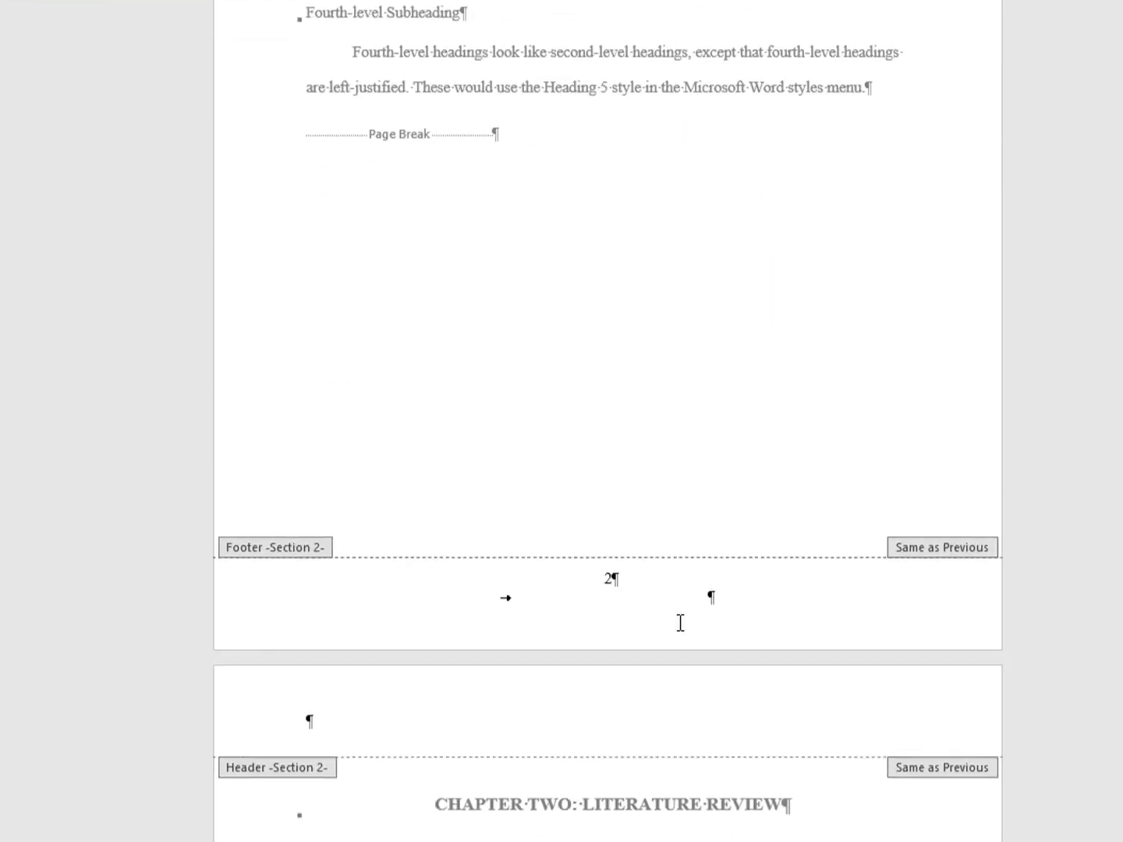
scroll(679, 624, "down", 3)
scroll(677, 624, "down", 9)
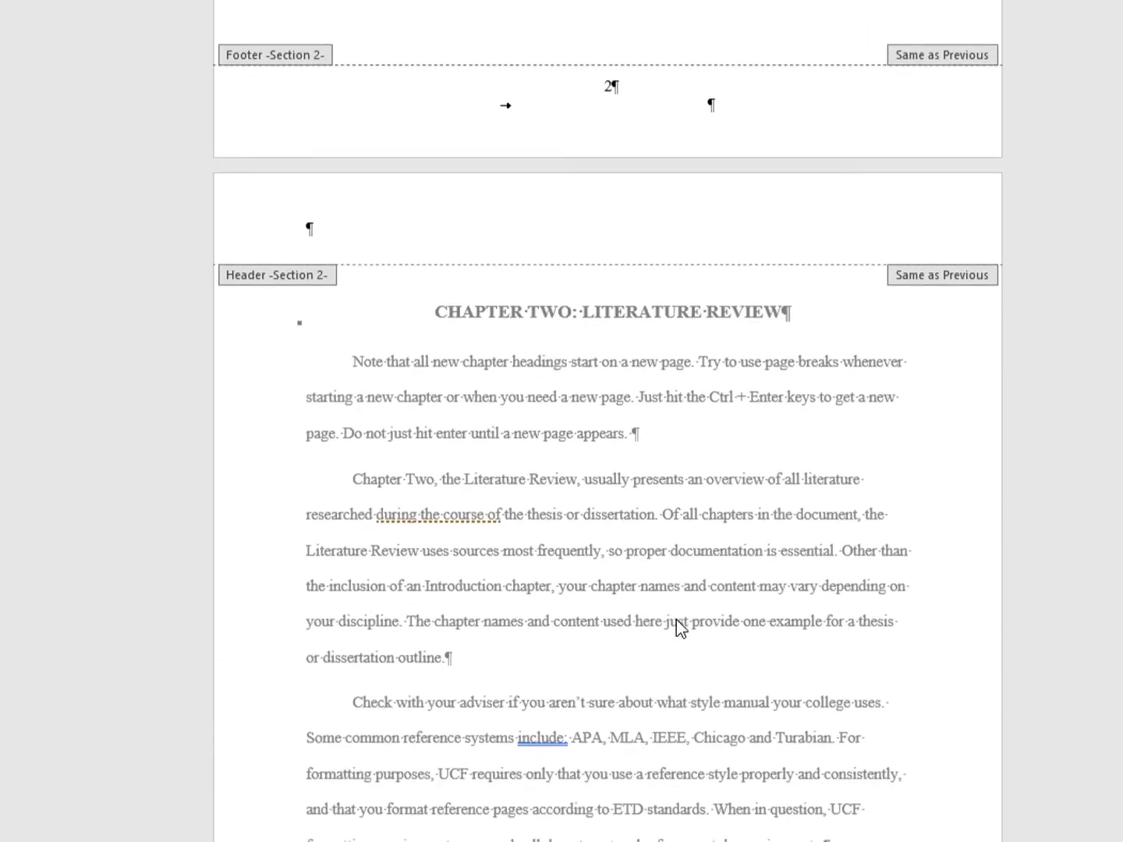
scroll(680, 578, "down", 1)
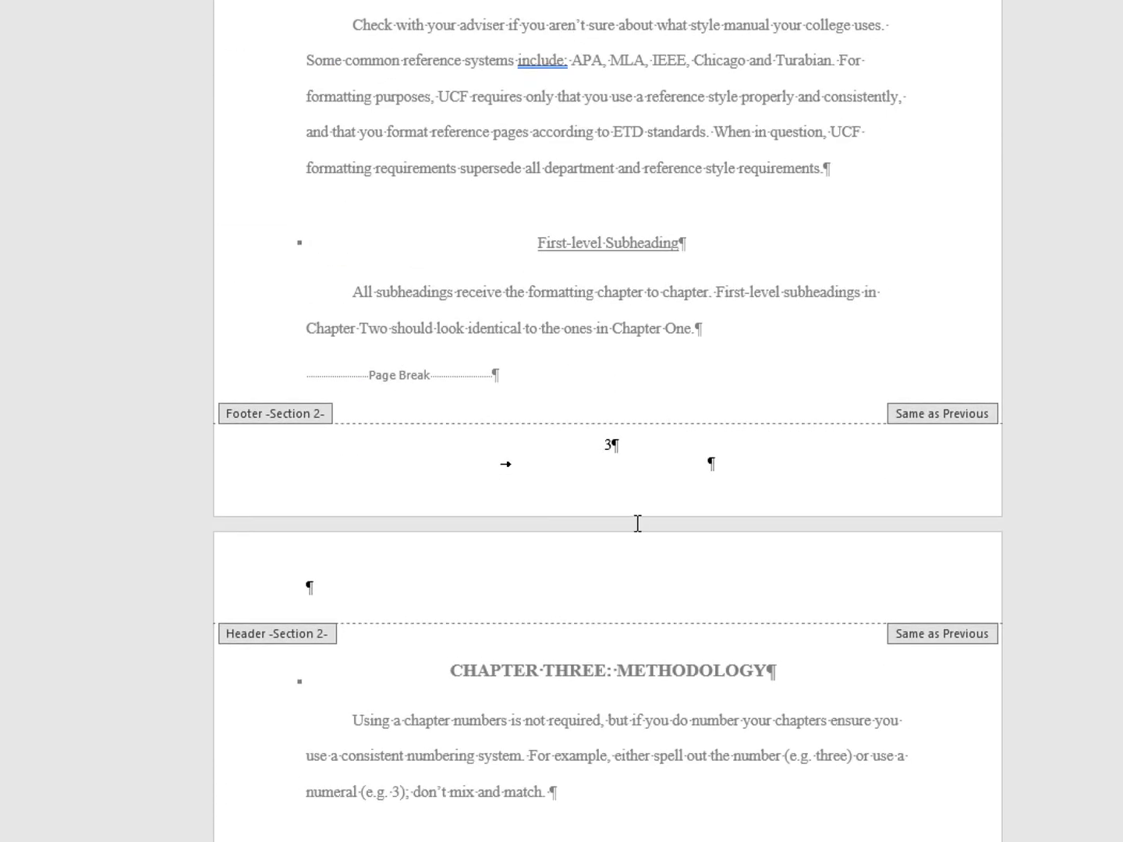
scroll(535, 506, "up", 18)
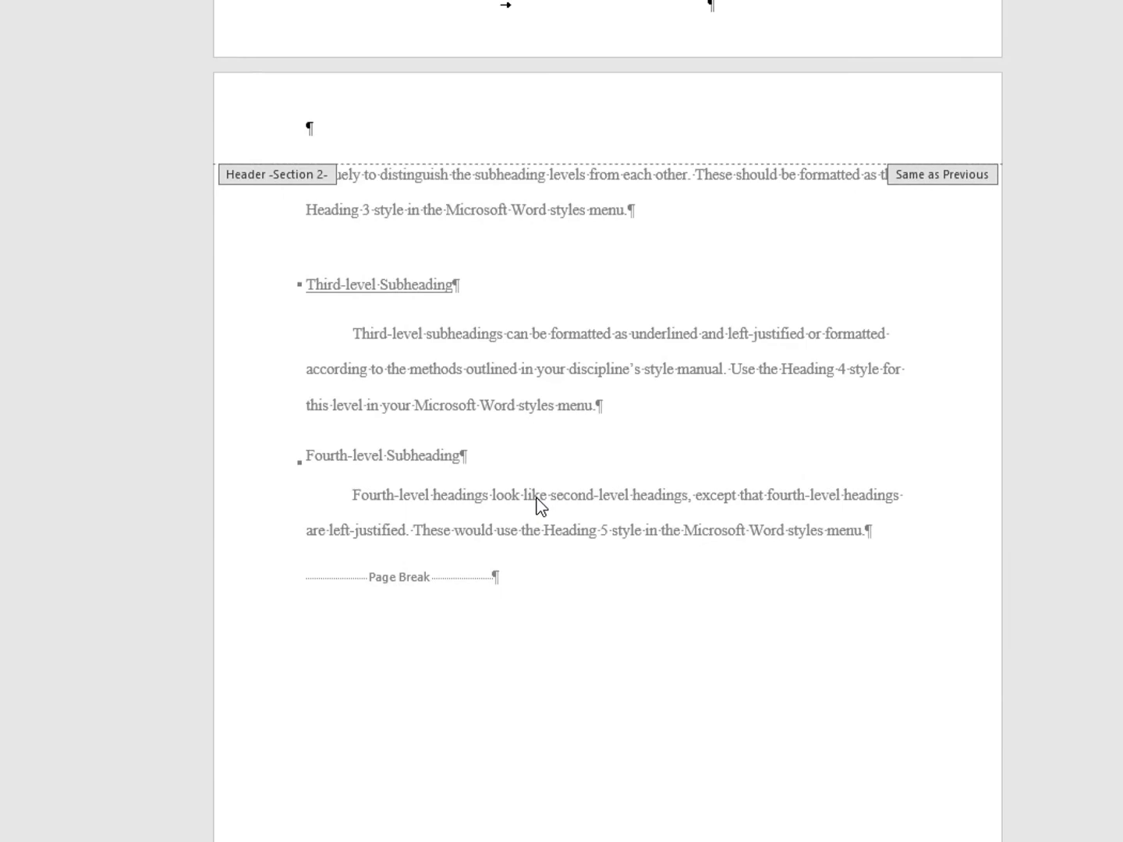
scroll(540, 505, "up", 8)
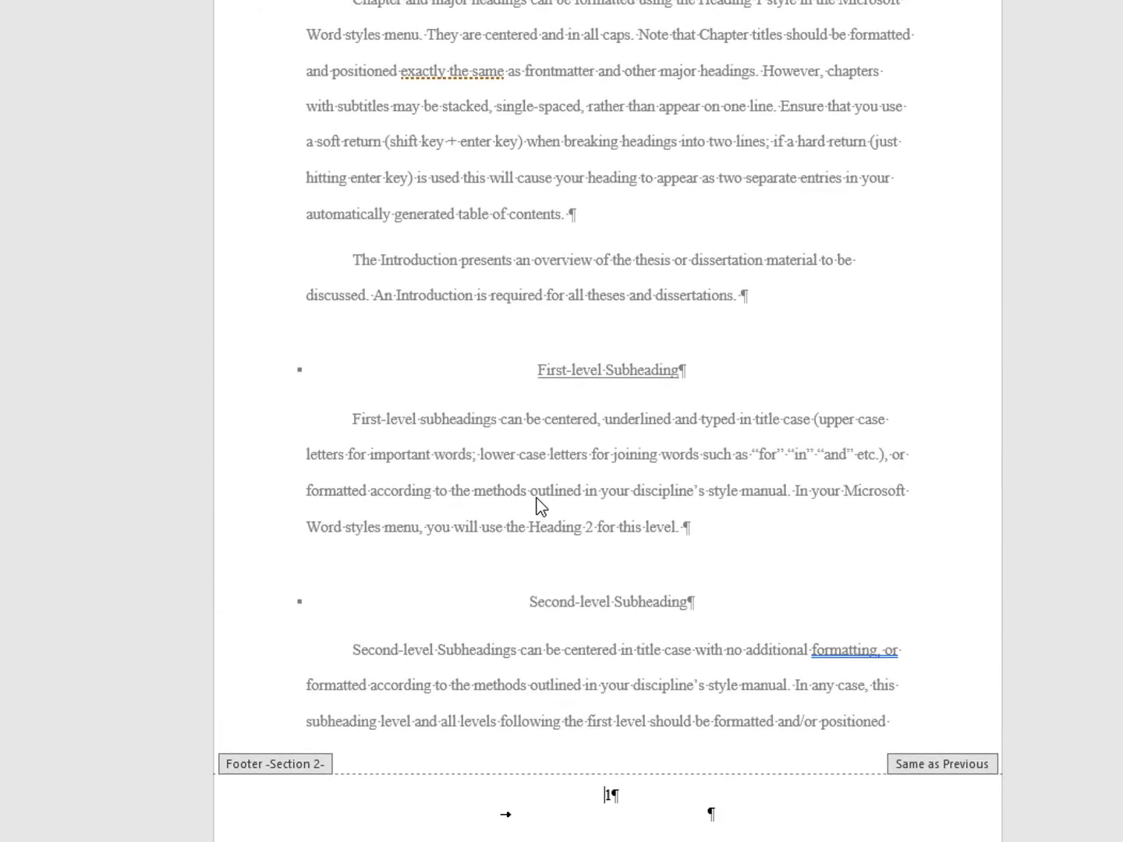
scroll(540, 506, "up", 8)
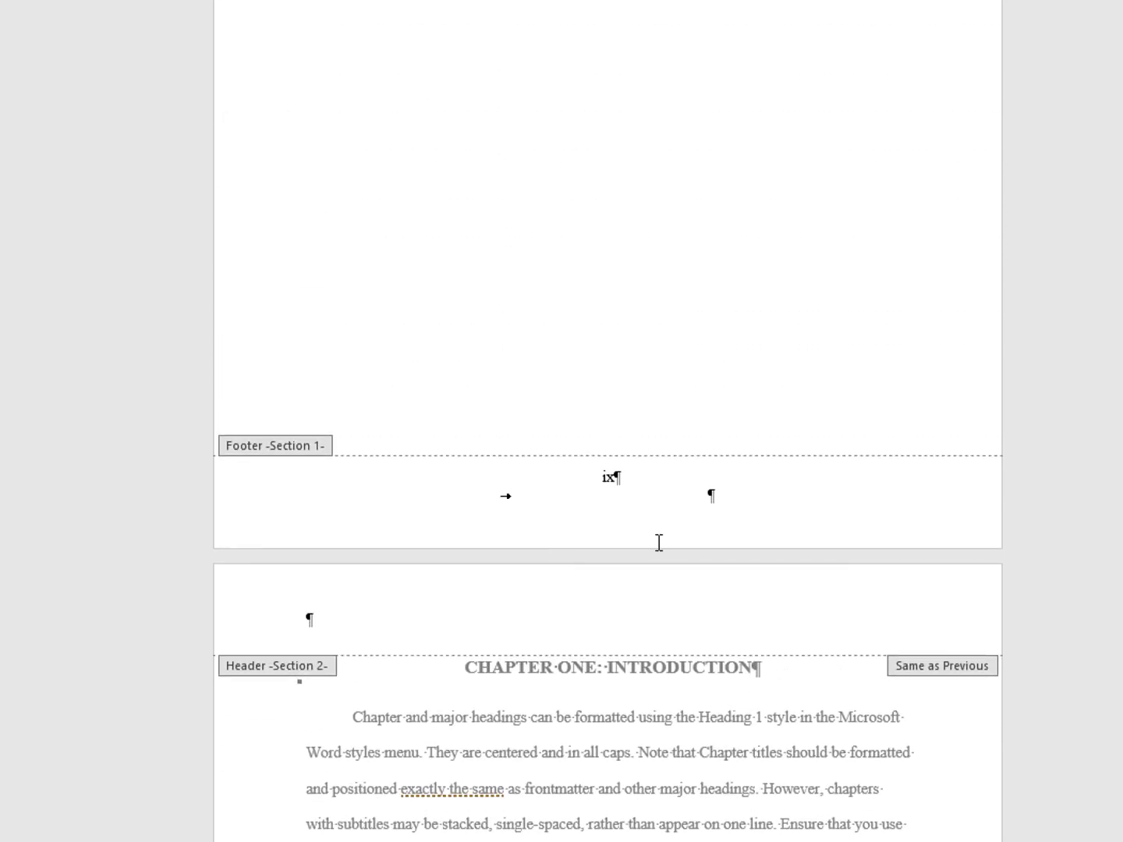